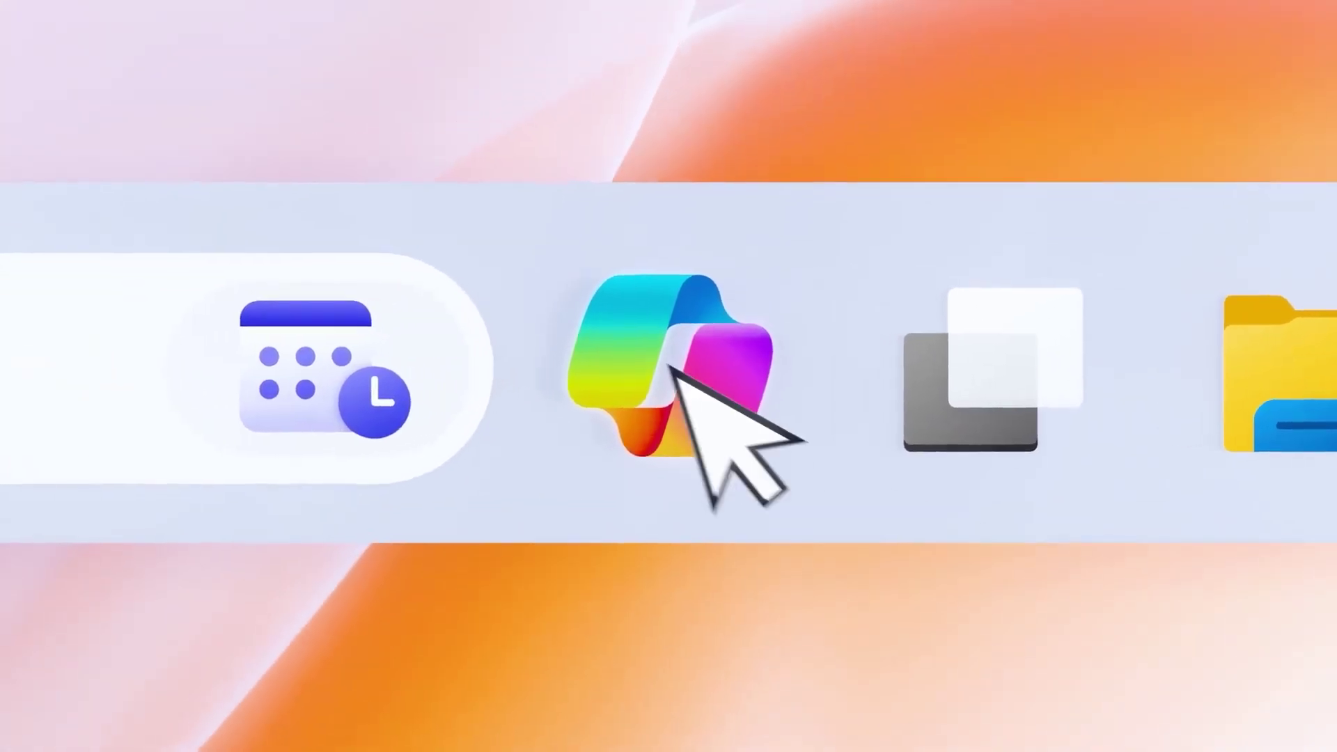
{"action": "left_click", "coordinate": [687, 375]}
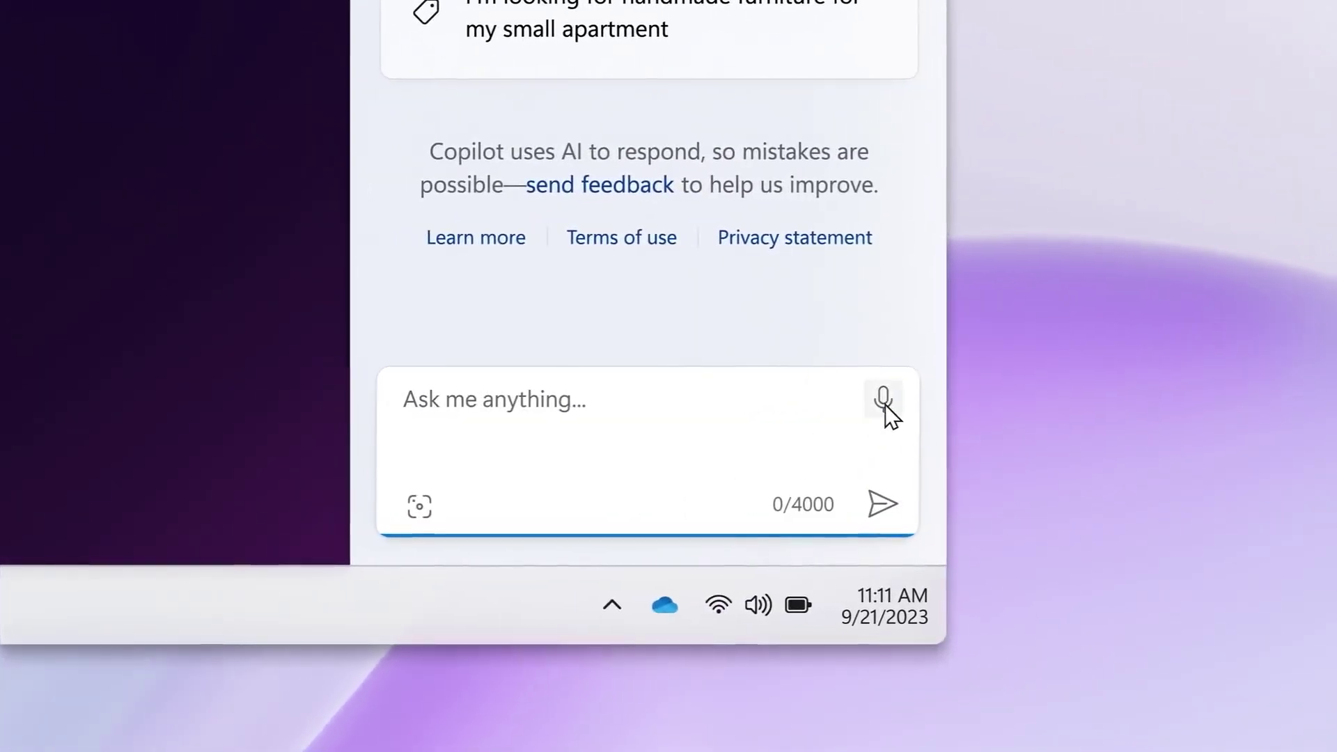
{"action": "left_click", "coordinate": [836, 400]}
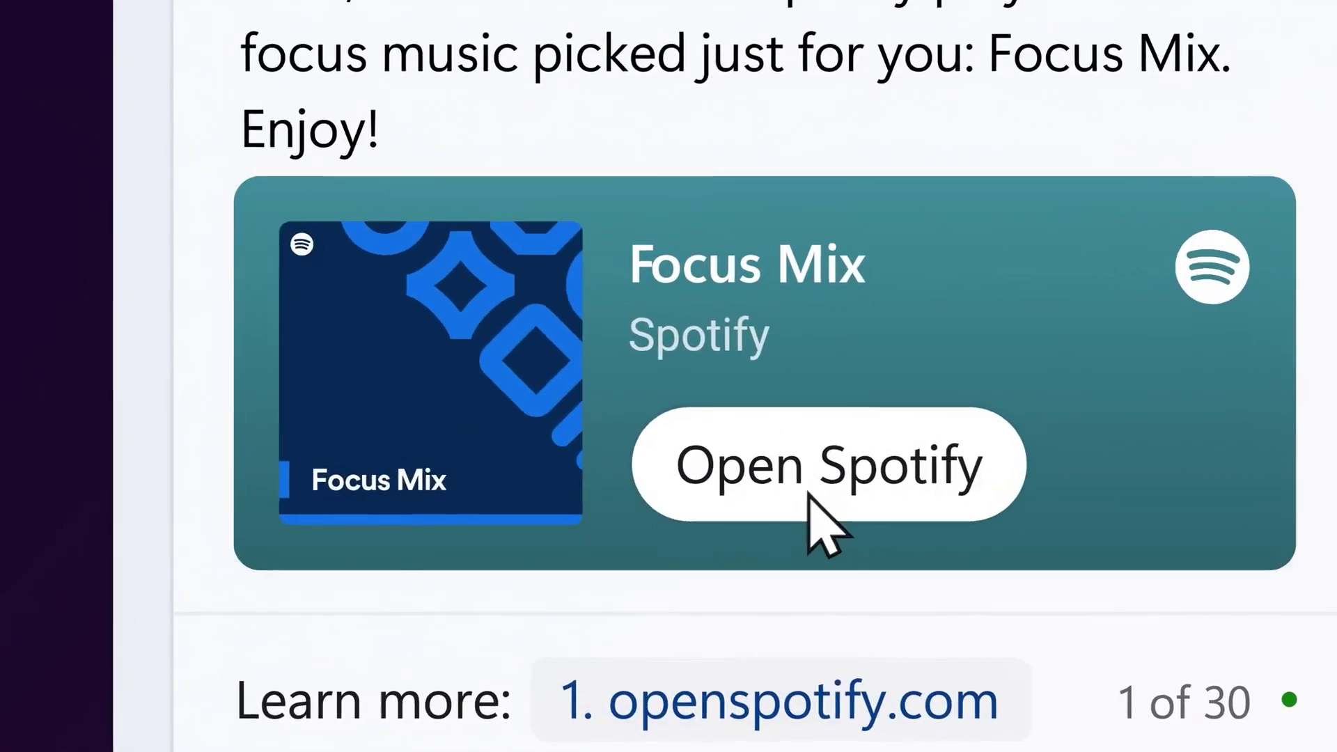
{"action": "left_click", "coordinate": [810, 496]}
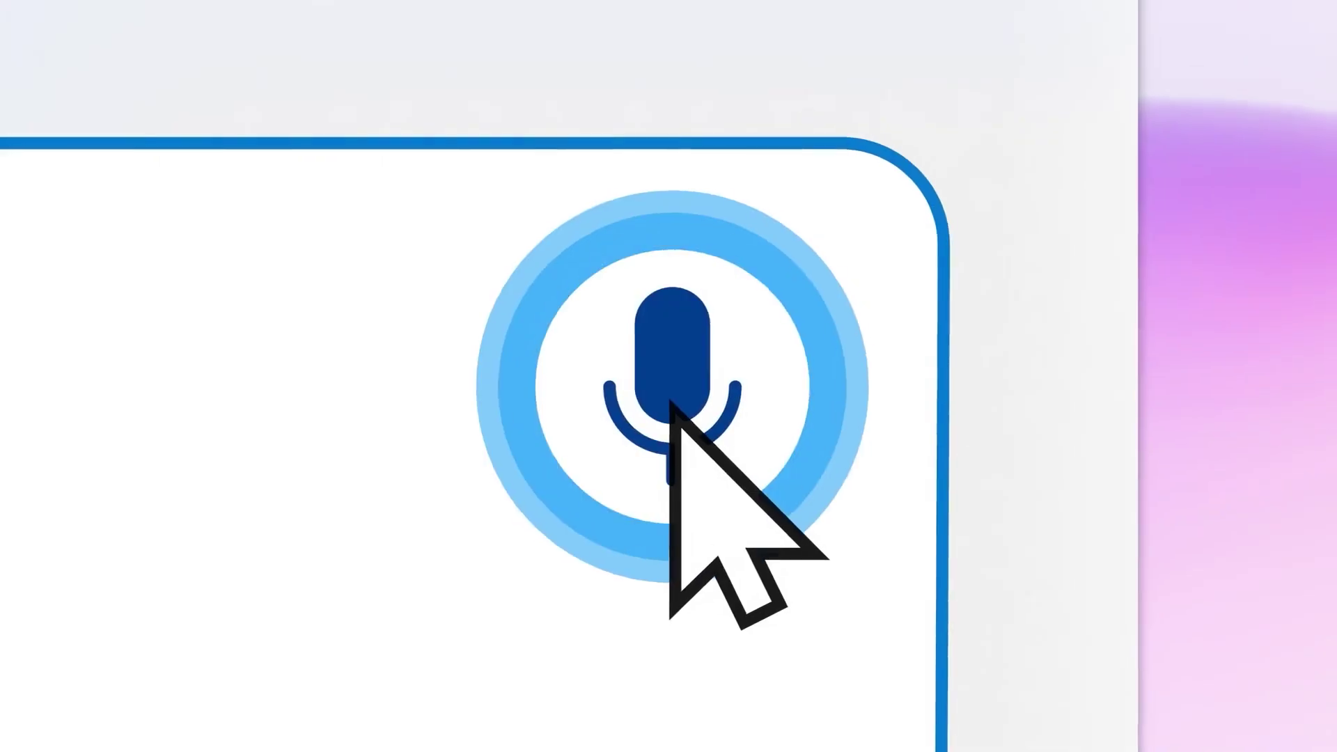
{"action": "left_click", "coordinate": [670, 402]}
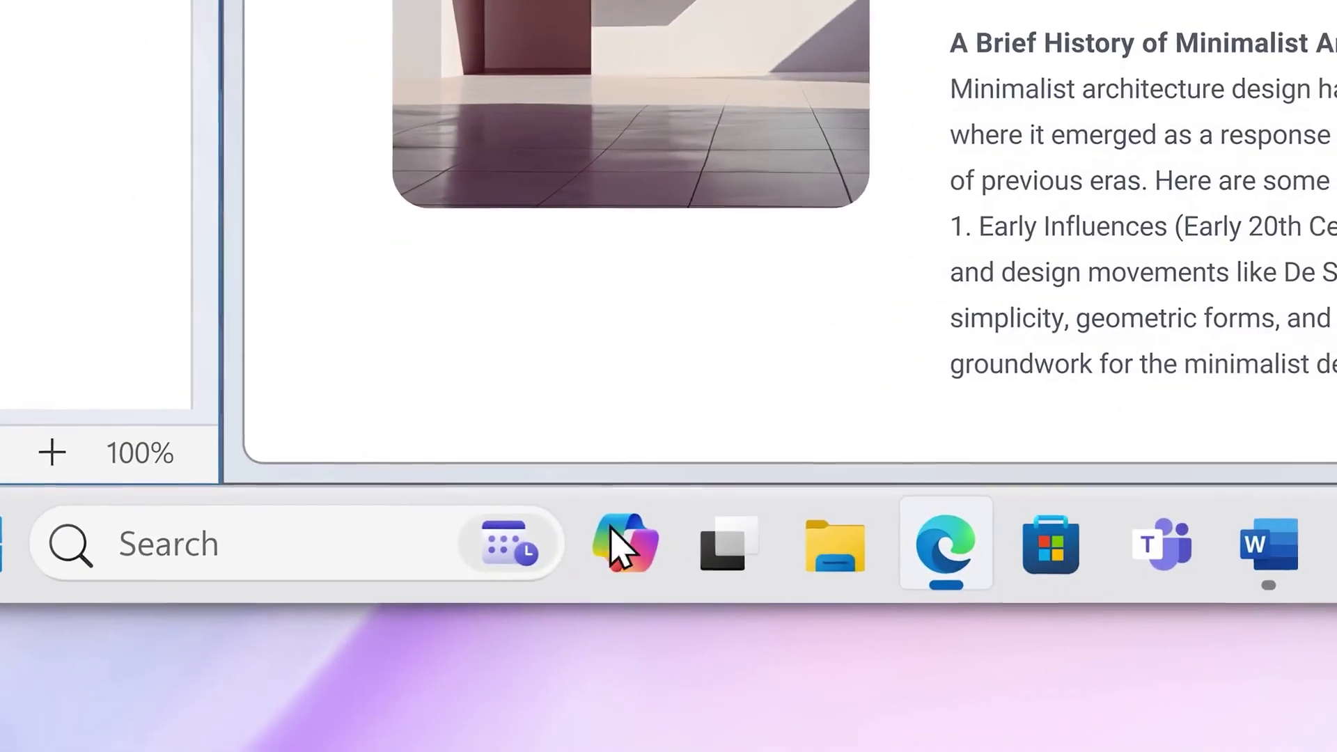
{"action": "mouse_move", "coordinate": [630, 505]}
{"action": "left_click", "coordinate": [622, 306]}
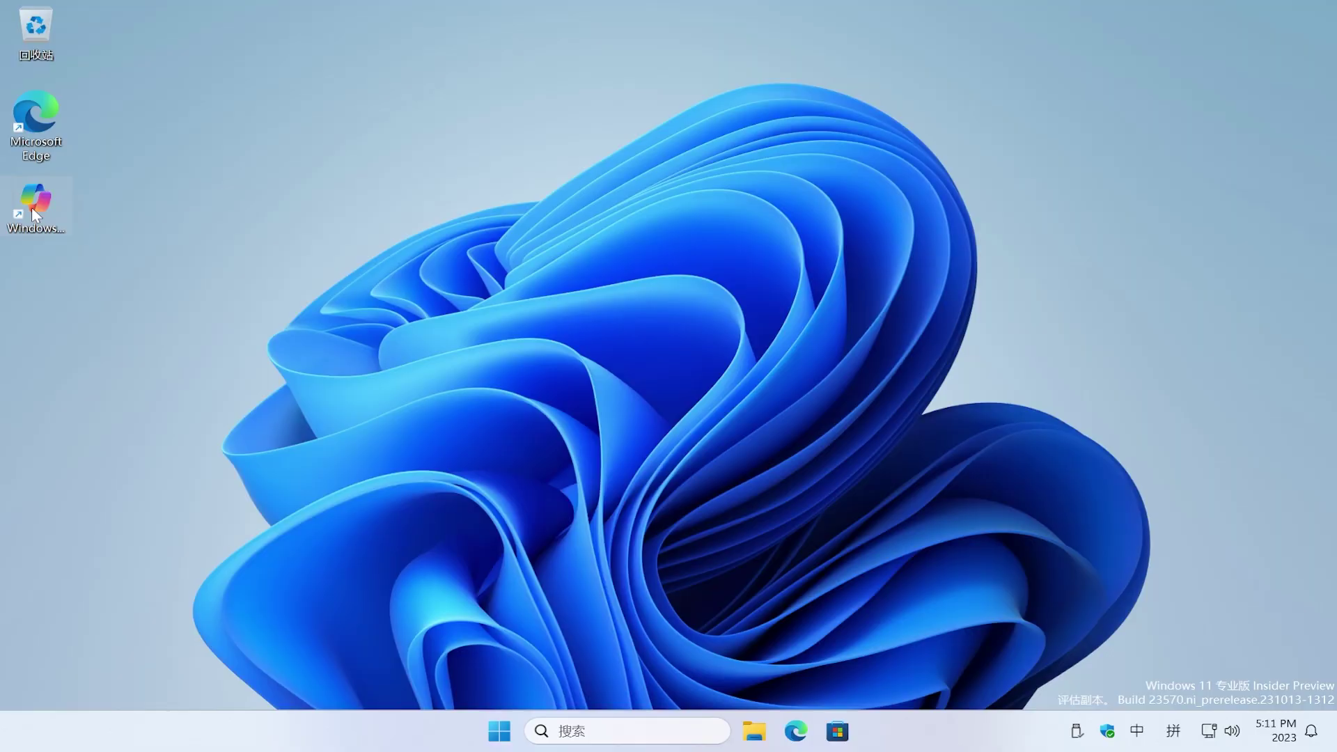
- Launch Windows Copilot from its desktop shortcut and from its taskbar icon
{"action": "double_click", "coordinate": [33, 209]}
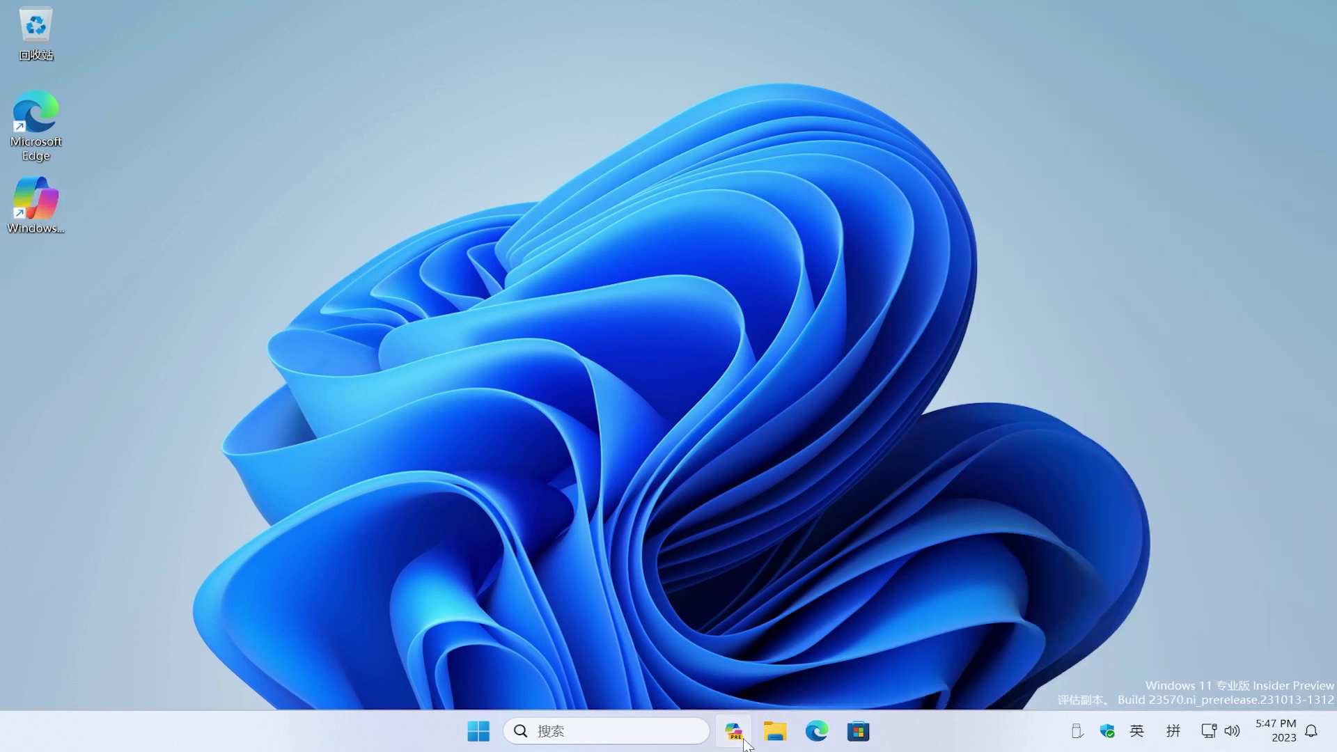
{"action": "left_click", "coordinate": [742, 740]}
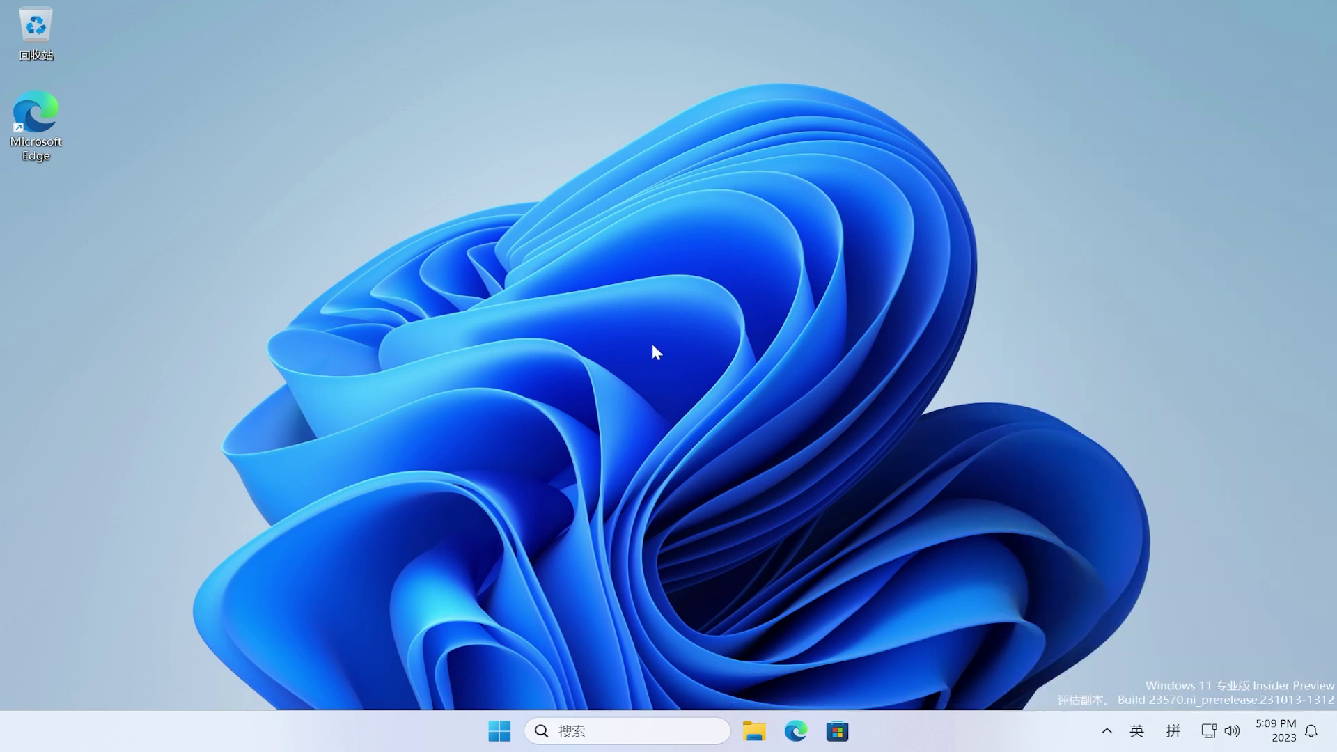
- Start a new desktop shortcut and set its target location to microsoft-edge://?ux=copilot&tcp=1&source=taskbar
{"action": "right_click", "coordinate": [651, 344]}
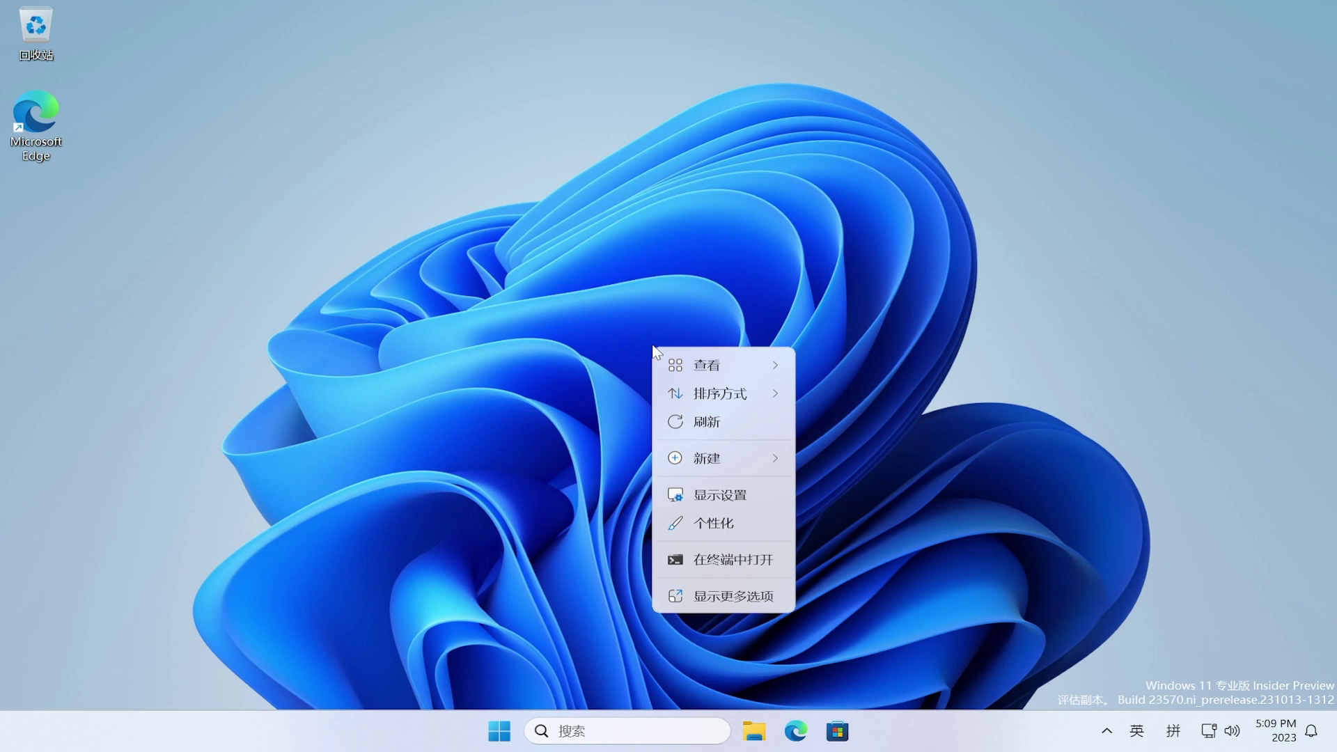
{"action": "mouse_move", "coordinate": [704, 460]}
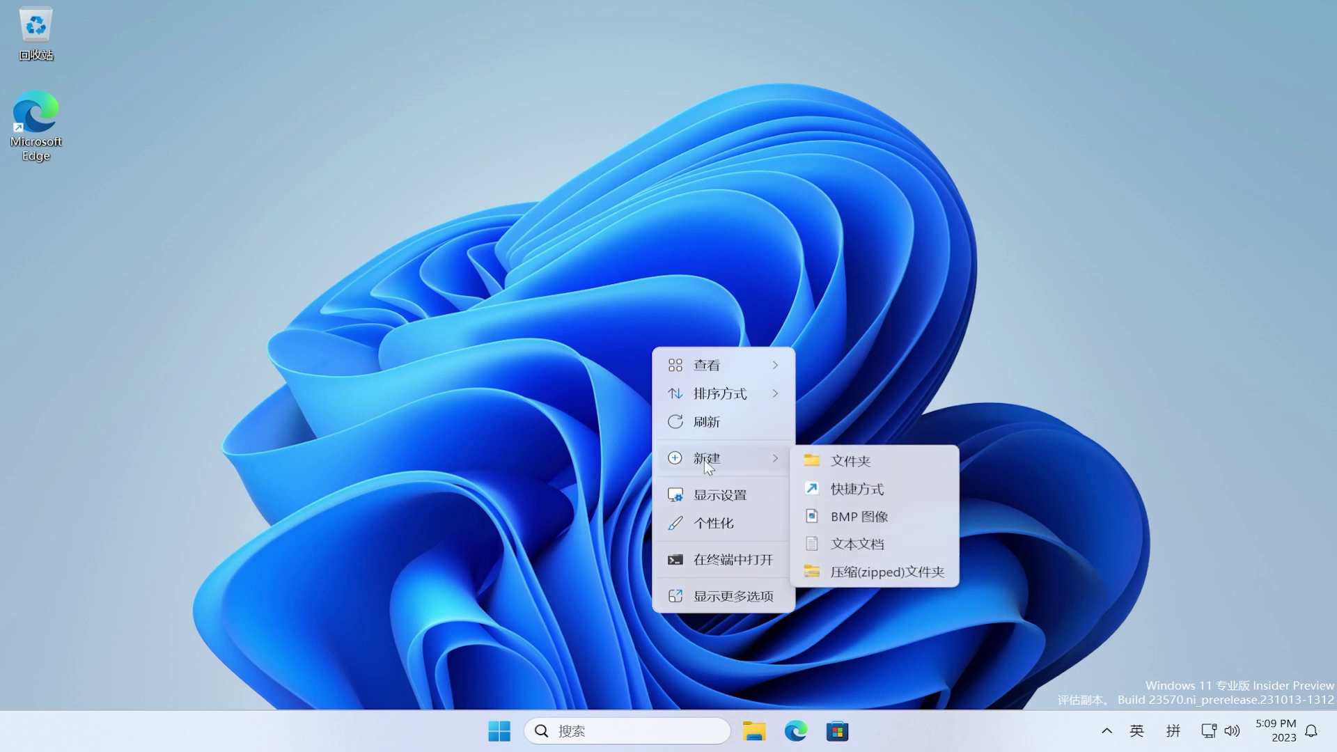
{"action": "left_click", "coordinate": [856, 489]}
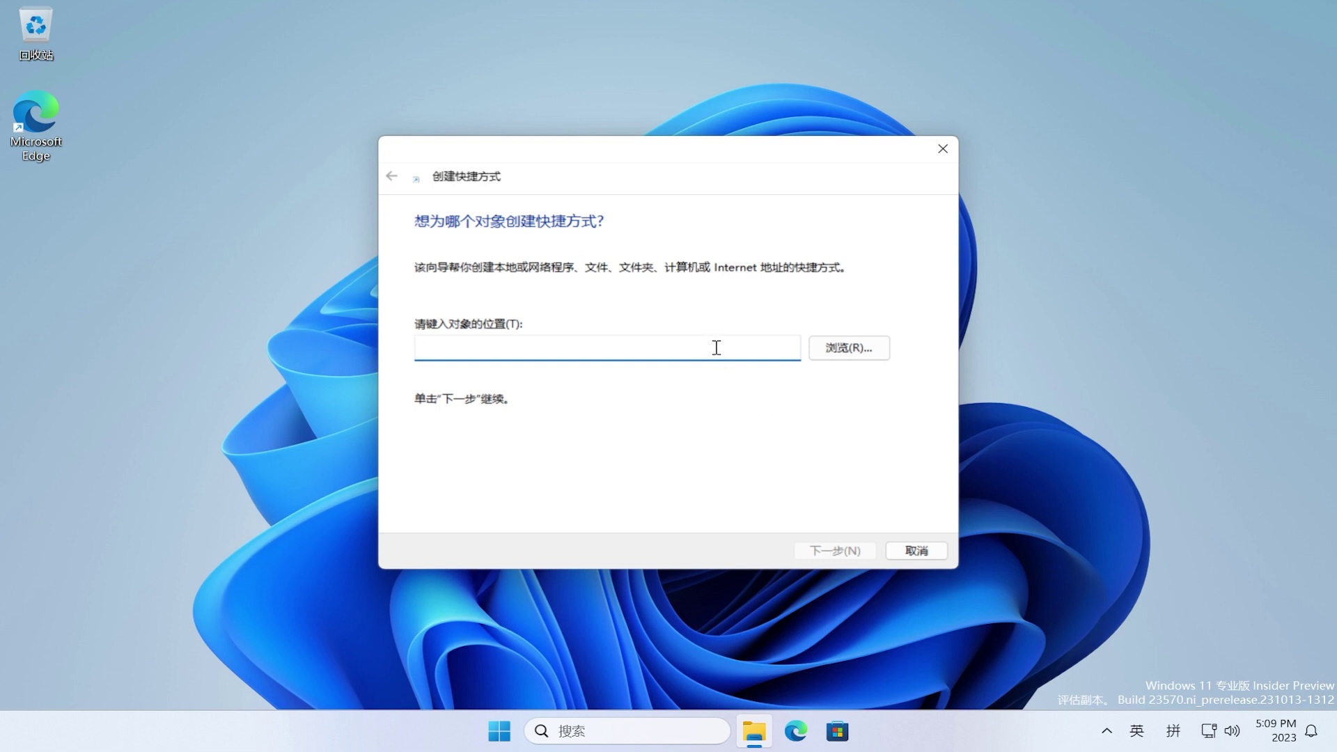
{"action": "right_click", "coordinate": [716, 348]}
{"action": "left_click", "coordinate": [786, 431]}
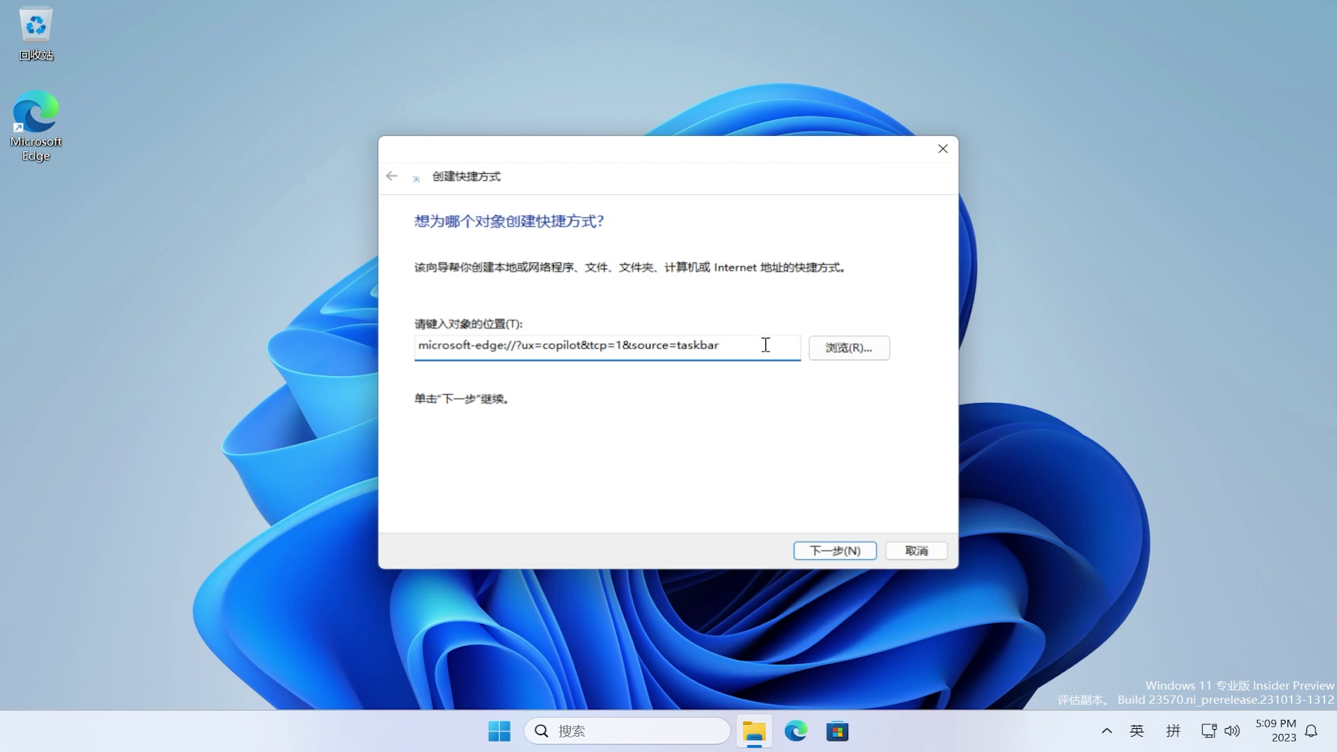
{"action": "left_click", "coordinate": [835, 550]}
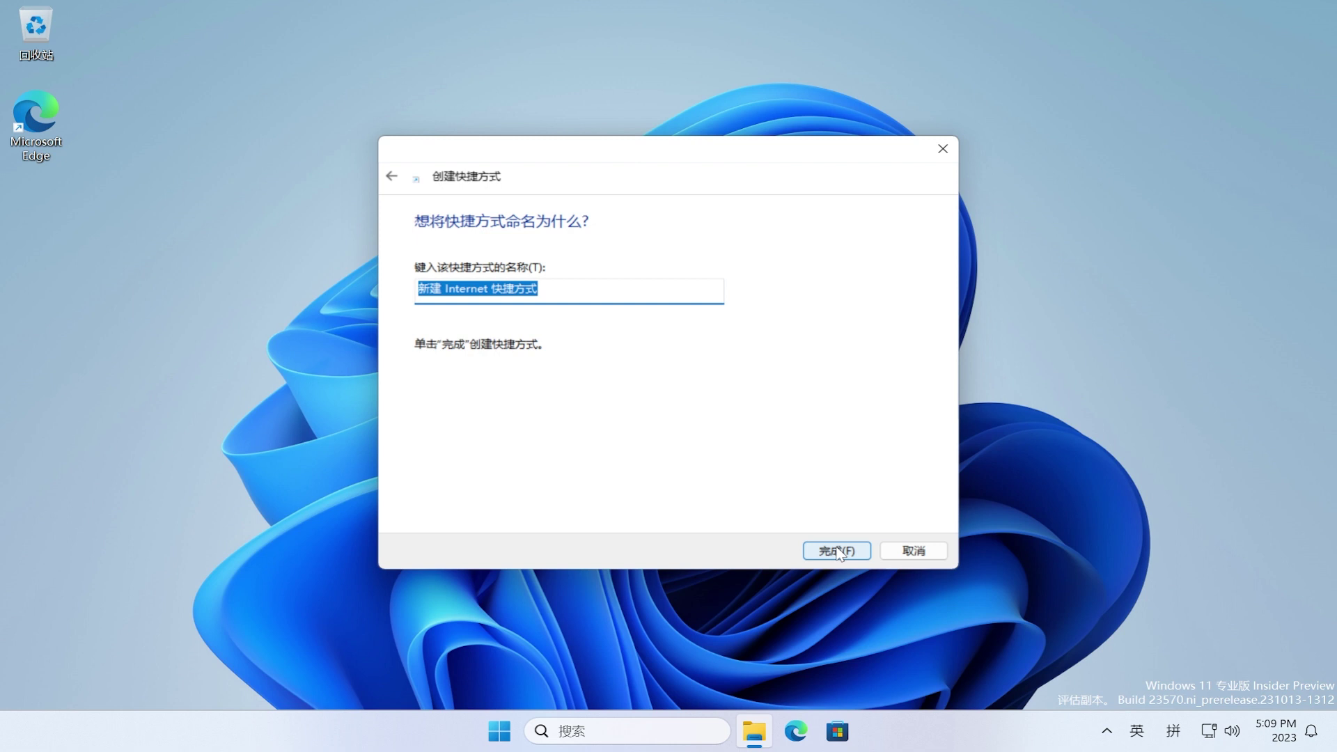
- Name the new shortcut WindowsCopilot, finish creating it and place it on the desktop below the Microsoft Edge icon
{"action": "type", "text": "Win"}
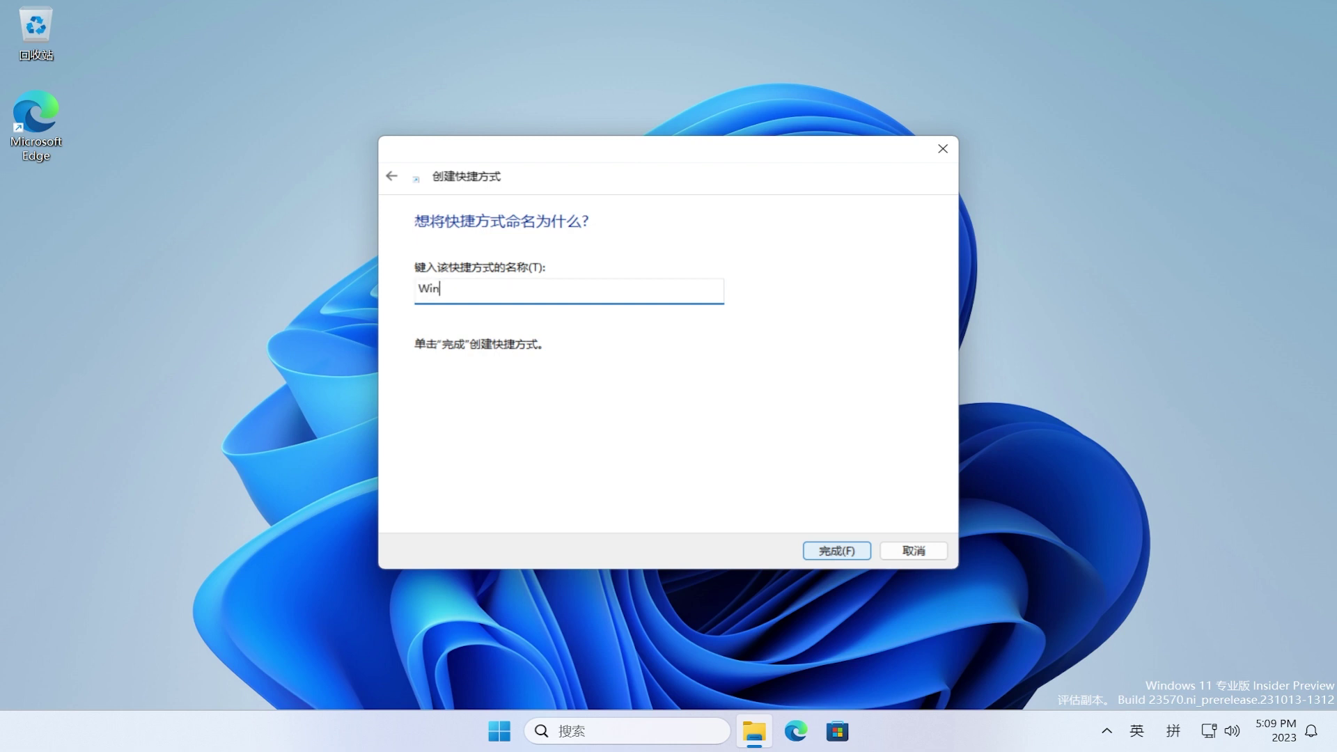
{"action": "type", "text": "dowsCopilot"}
{"action": "left_click", "coordinate": [839, 550]}
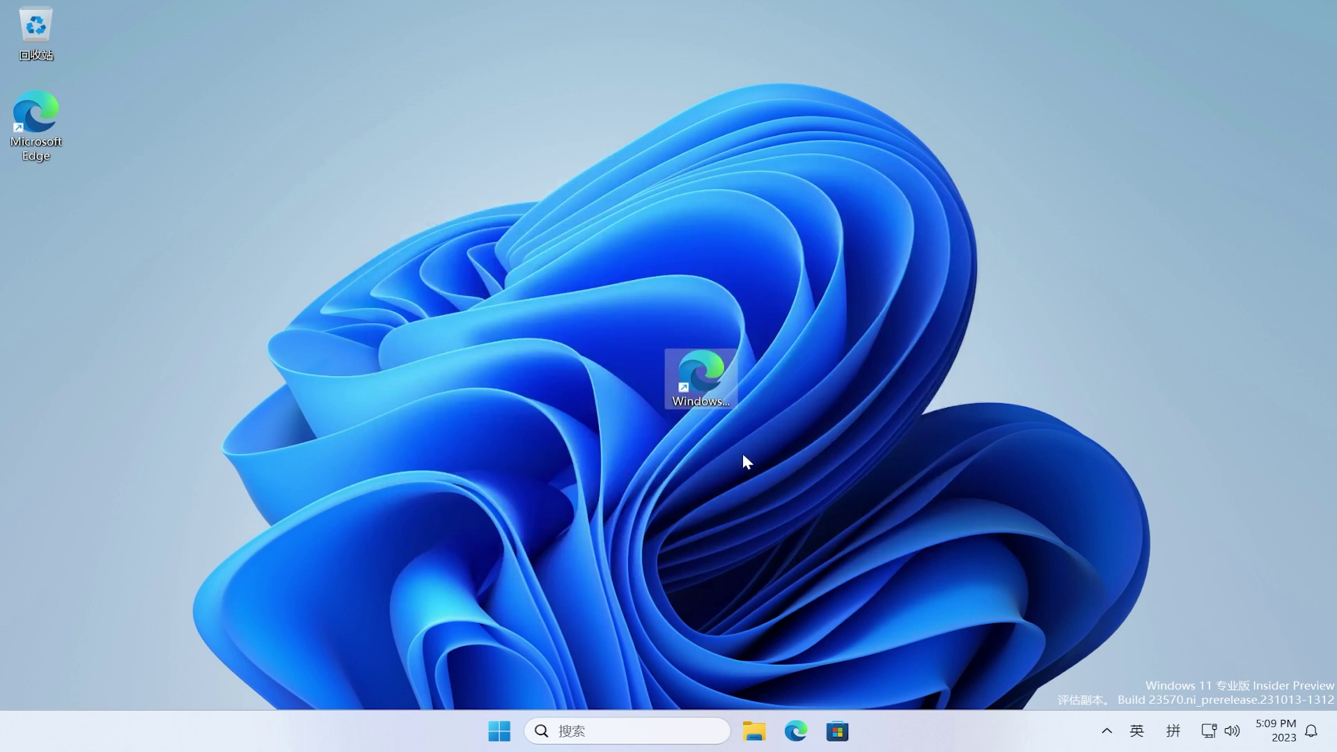
{"action": "left_click_drag", "start_coordinate": [696, 379], "coordinate": [40, 209]}
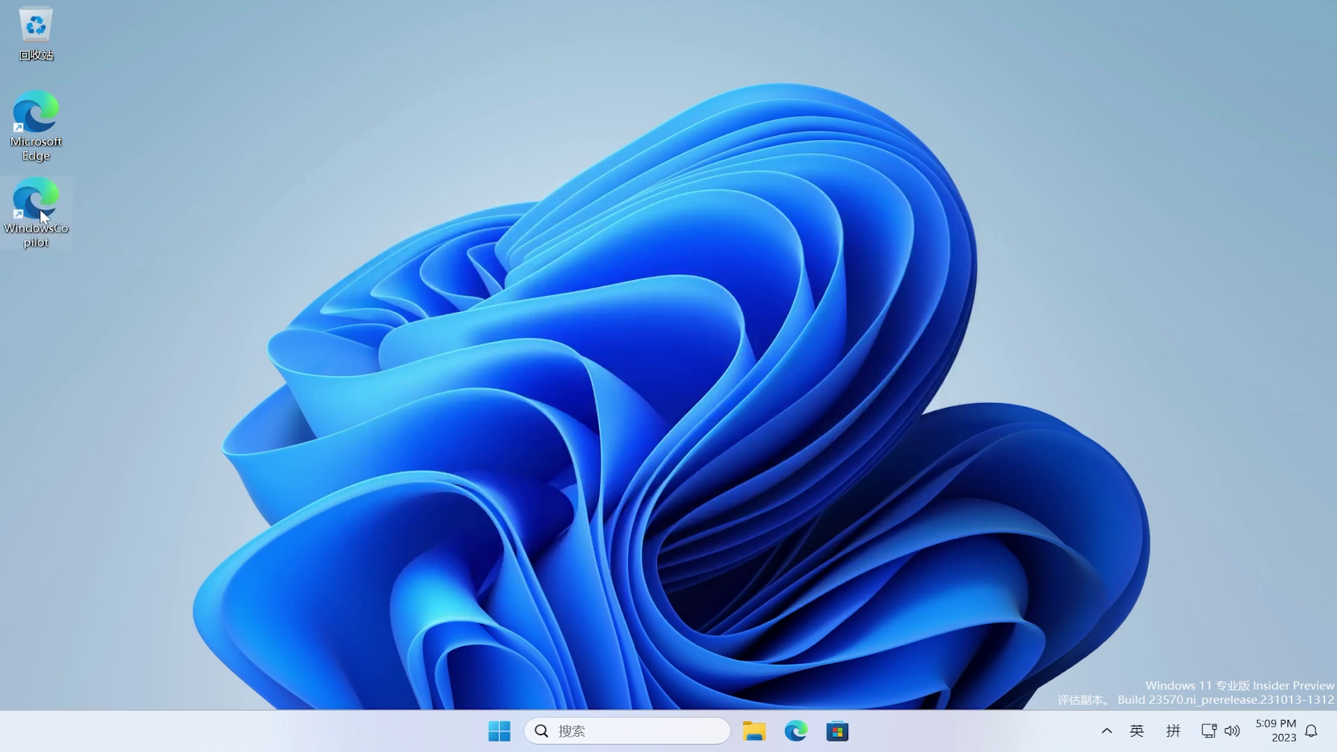
- Change the WindowsCopilot shortcut's icon to the Microsoft_Copilot-logo file from the Downloads folder, and launch Copilot from the shortcut
{"action": "right_click", "coordinate": [40, 209]}
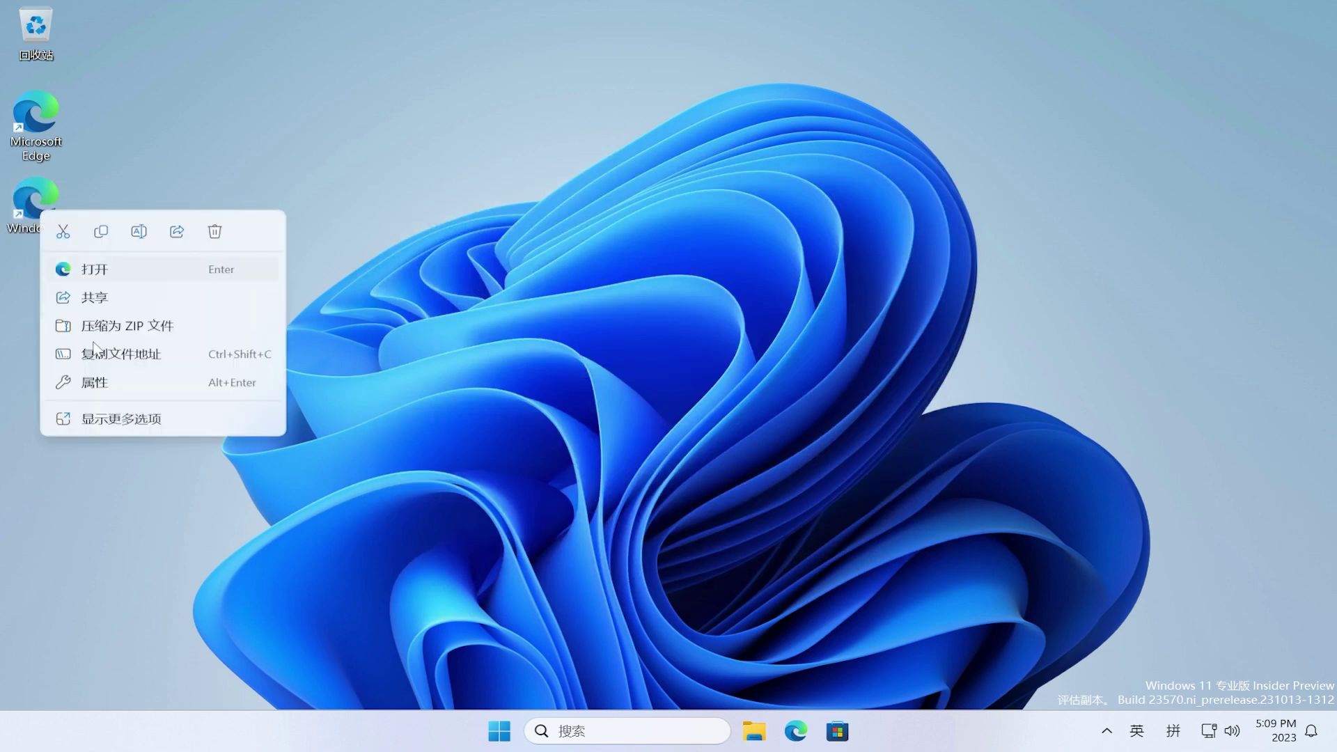
{"action": "left_click", "coordinate": [103, 387]}
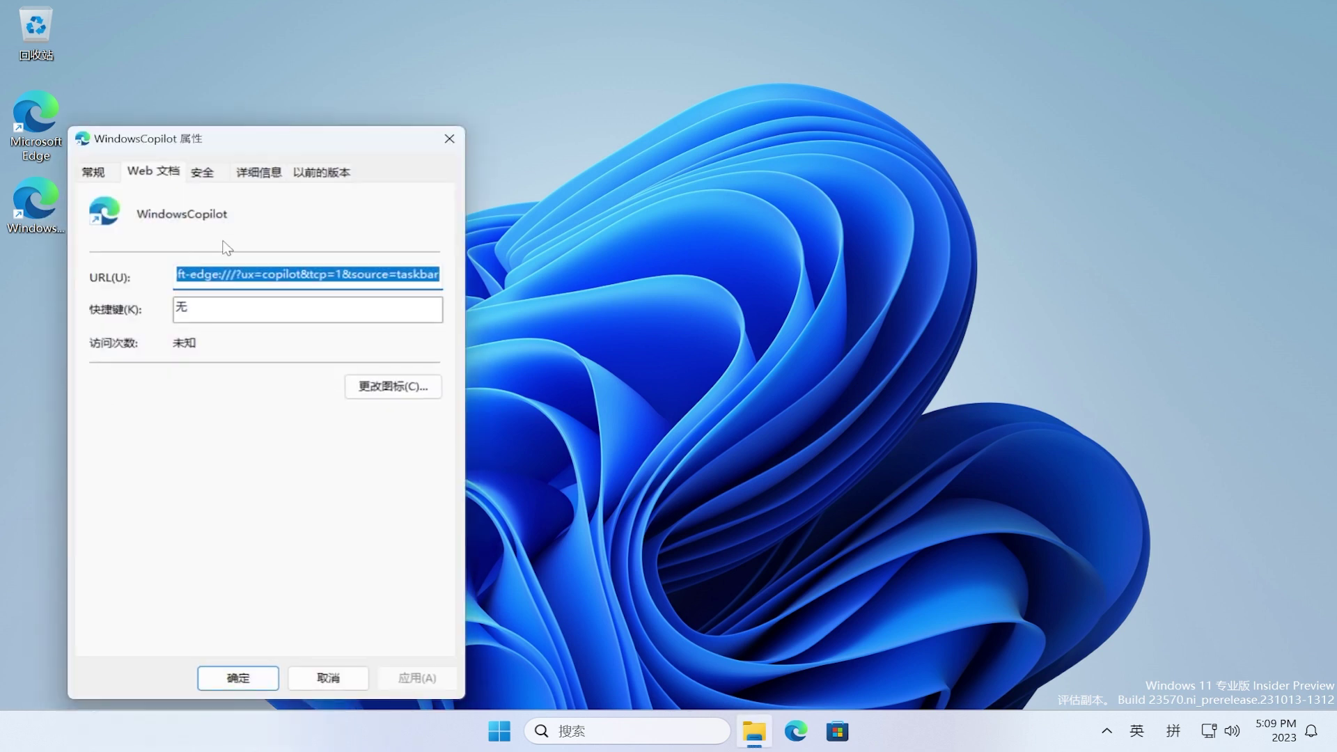
{"action": "left_click_drag", "start_coordinate": [268, 148], "coordinate": [548, 115]}
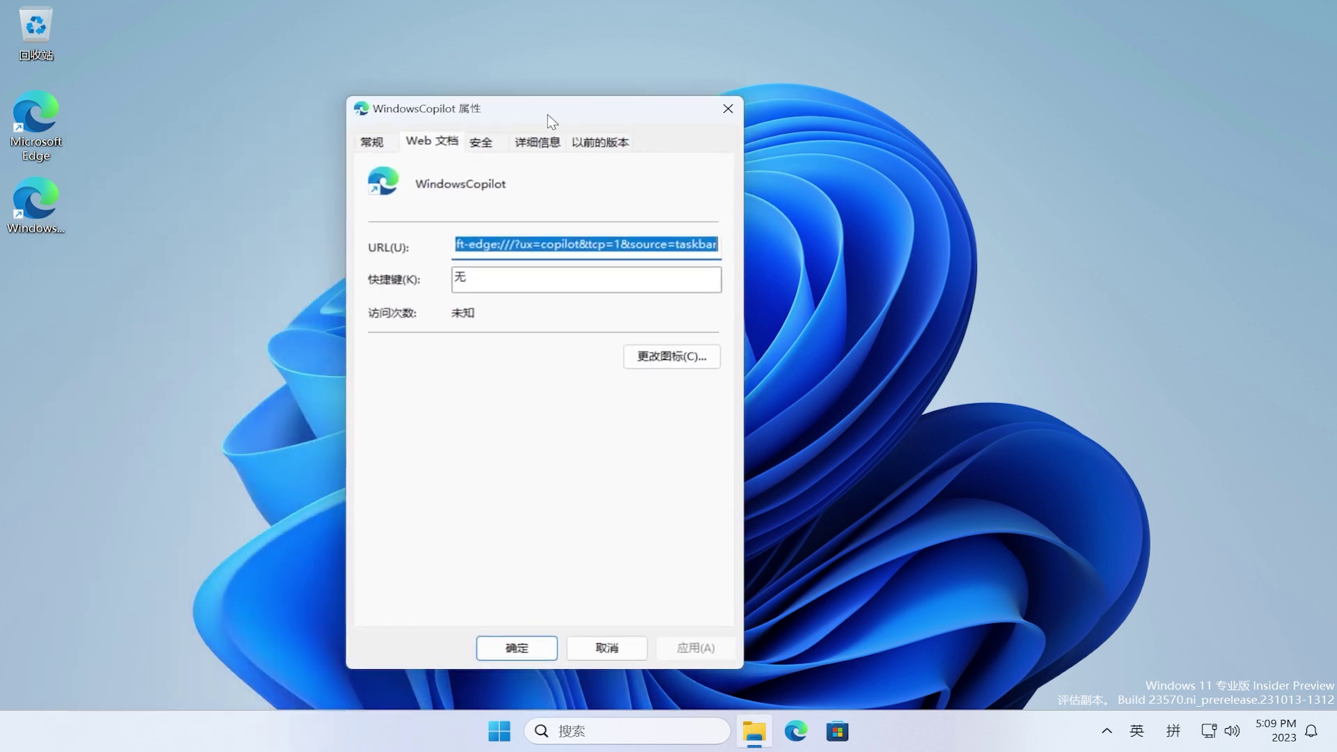
{"action": "left_click", "coordinate": [656, 360]}
{"action": "left_click", "coordinate": [662, 279]}
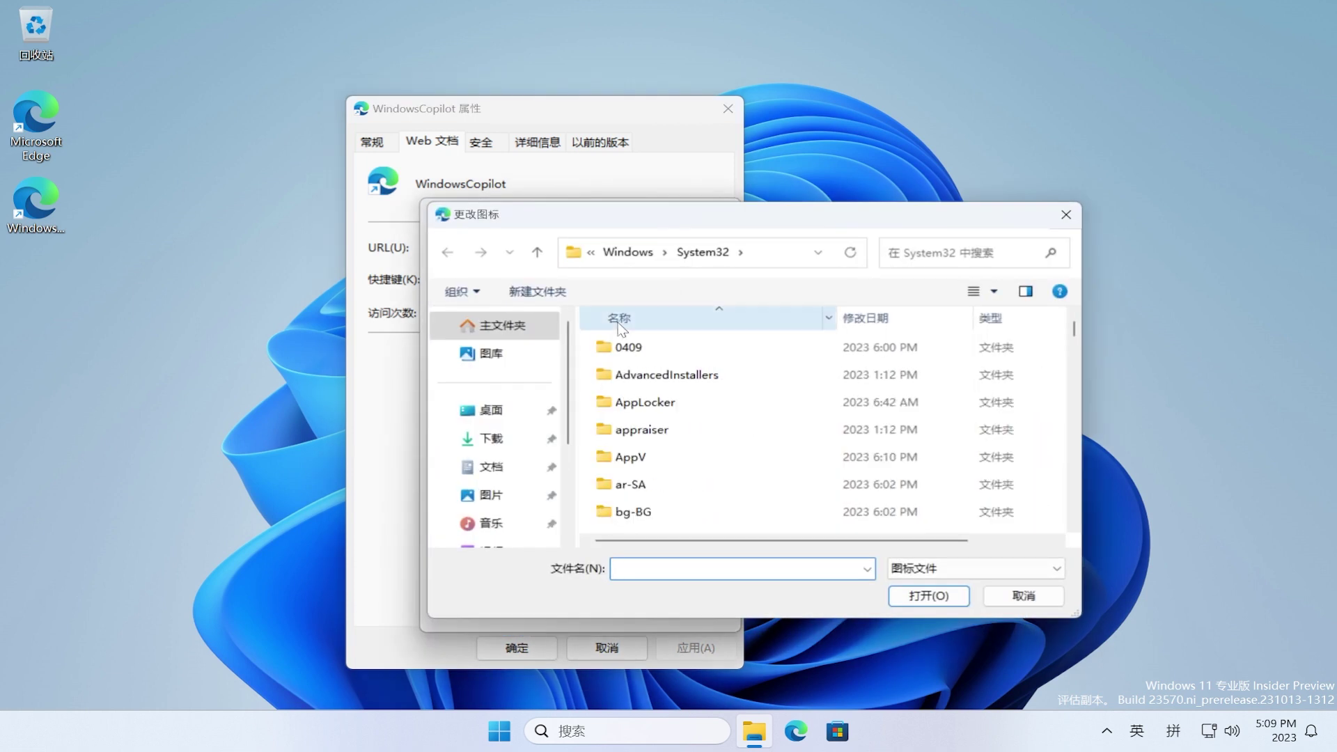
{"action": "left_click", "coordinate": [521, 437]}
{"action": "left_click", "coordinate": [716, 386]}
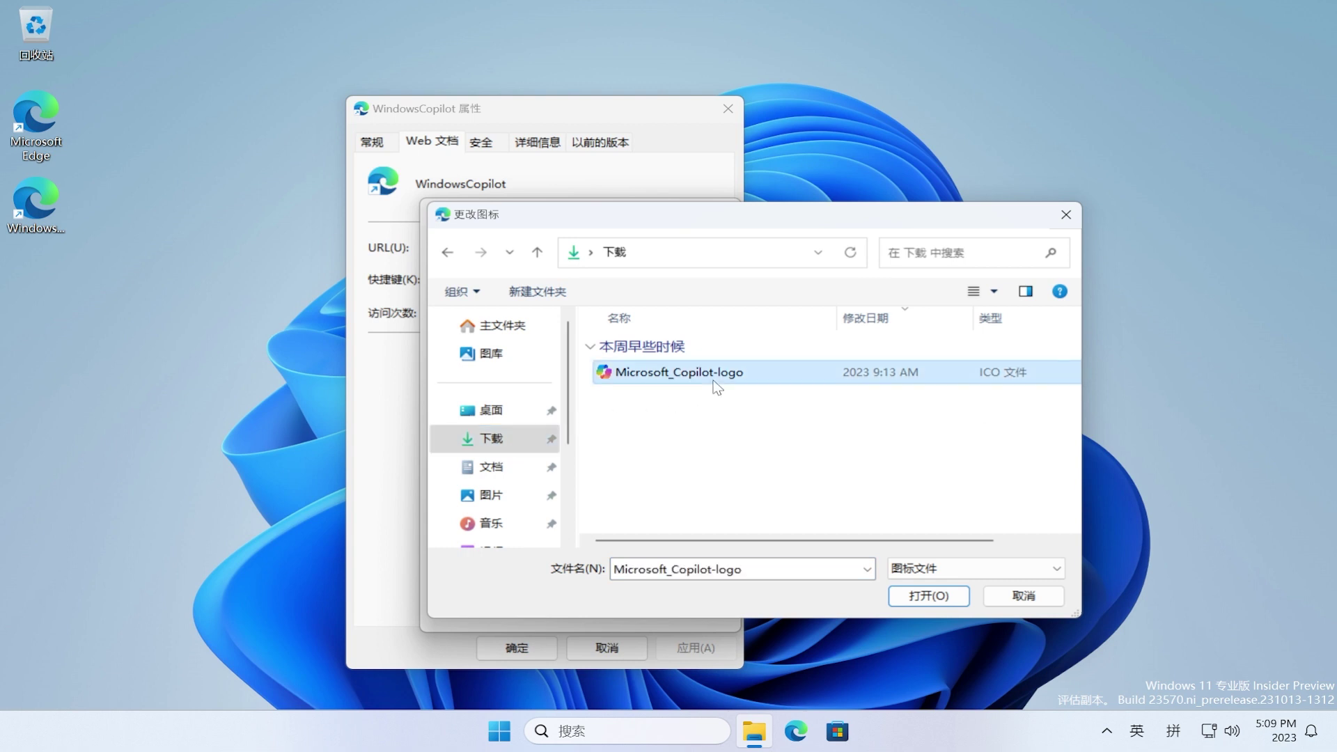
{"action": "left_click", "coordinate": [932, 601]}
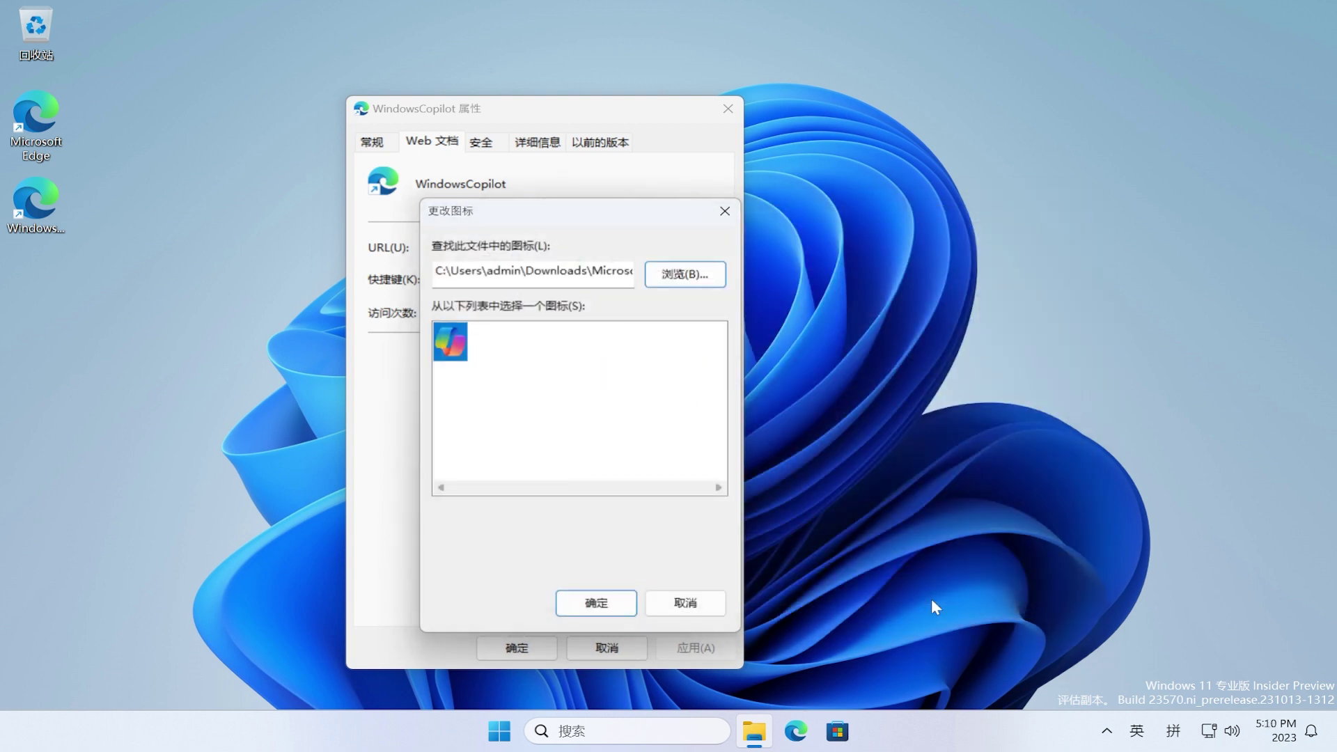
{"action": "left_click", "coordinate": [599, 603]}
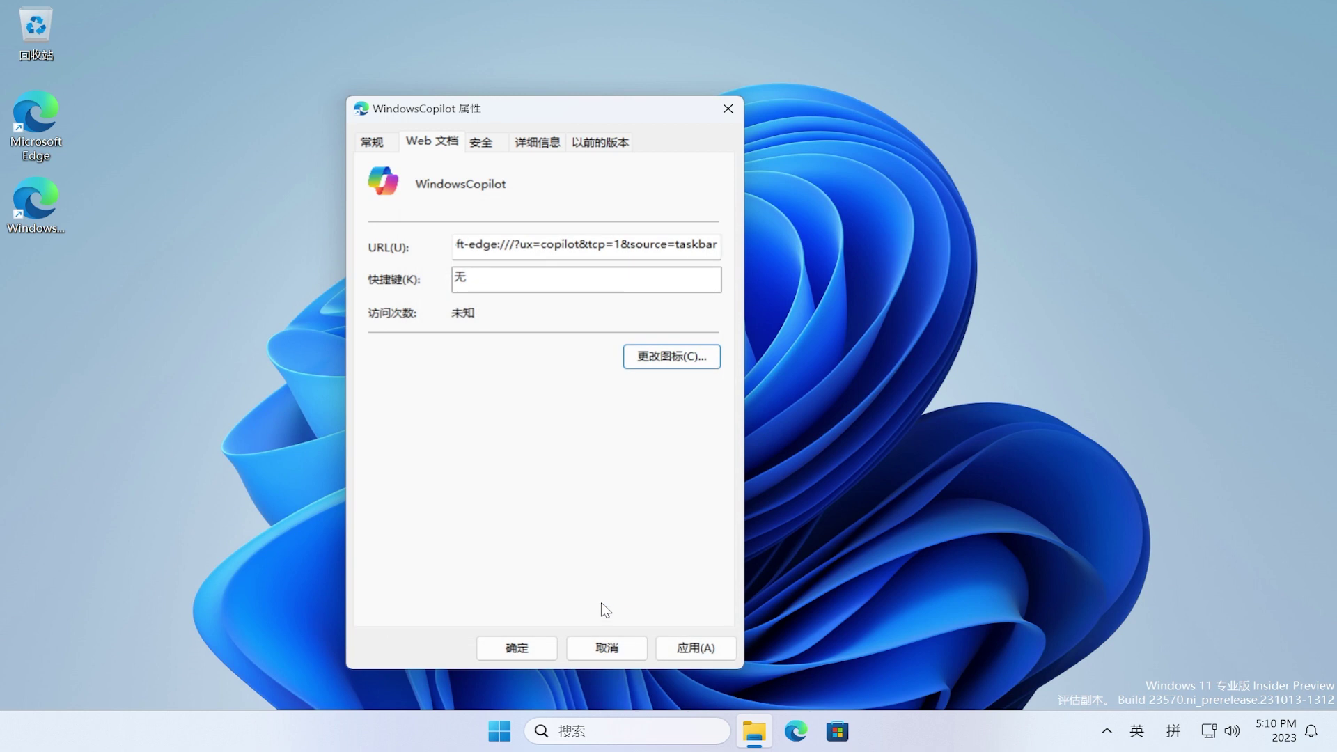
{"action": "left_click", "coordinate": [517, 648]}
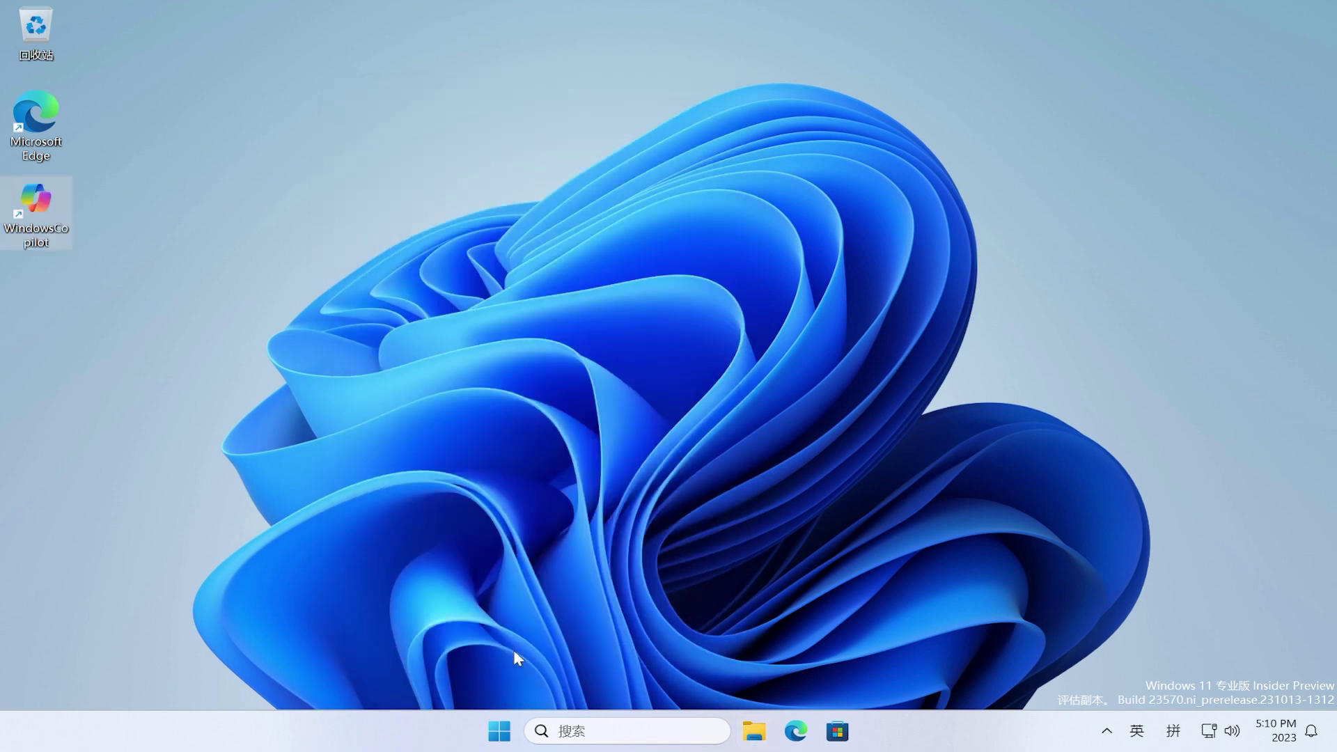
{"action": "double_click", "coordinate": [31, 207]}
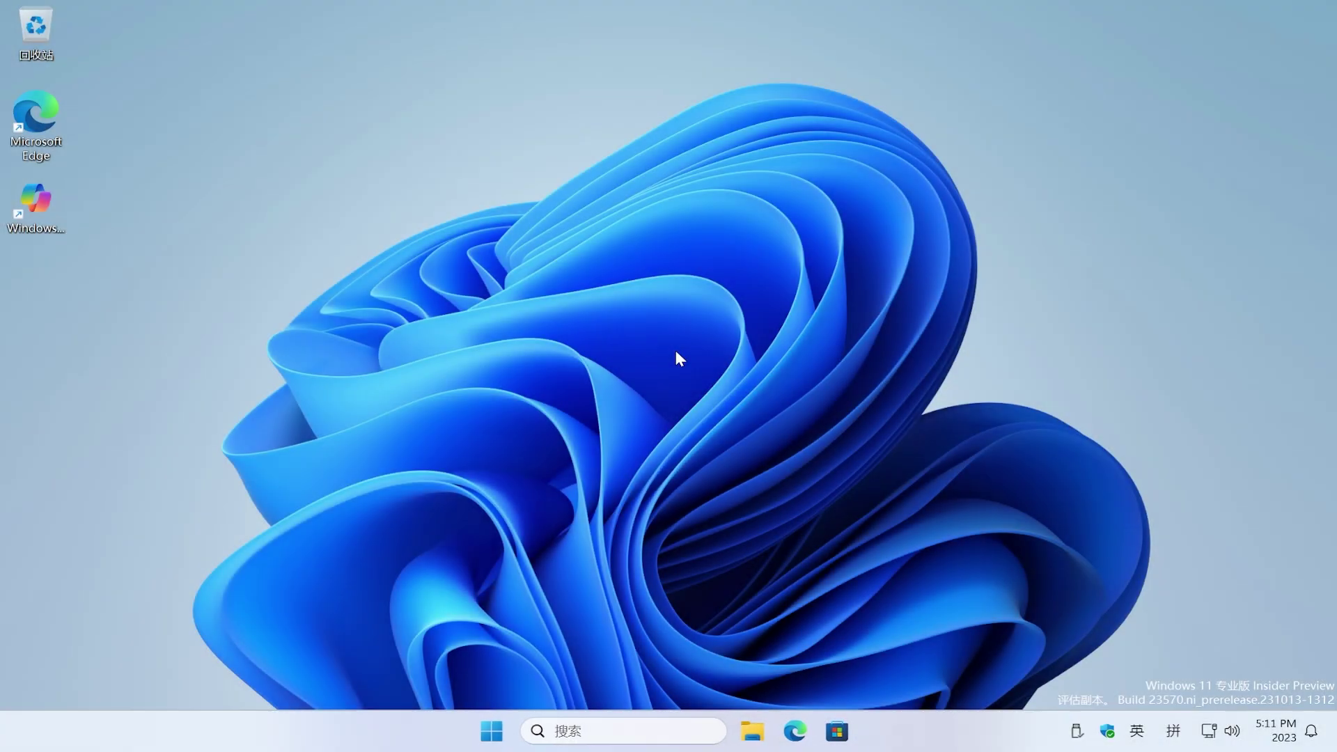
- Run regedit.exe to open the Registry Editor, approving the elevation request
{"action": "key", "text": "super+r"}
{"action": "type", "text": "regedit.ex"}
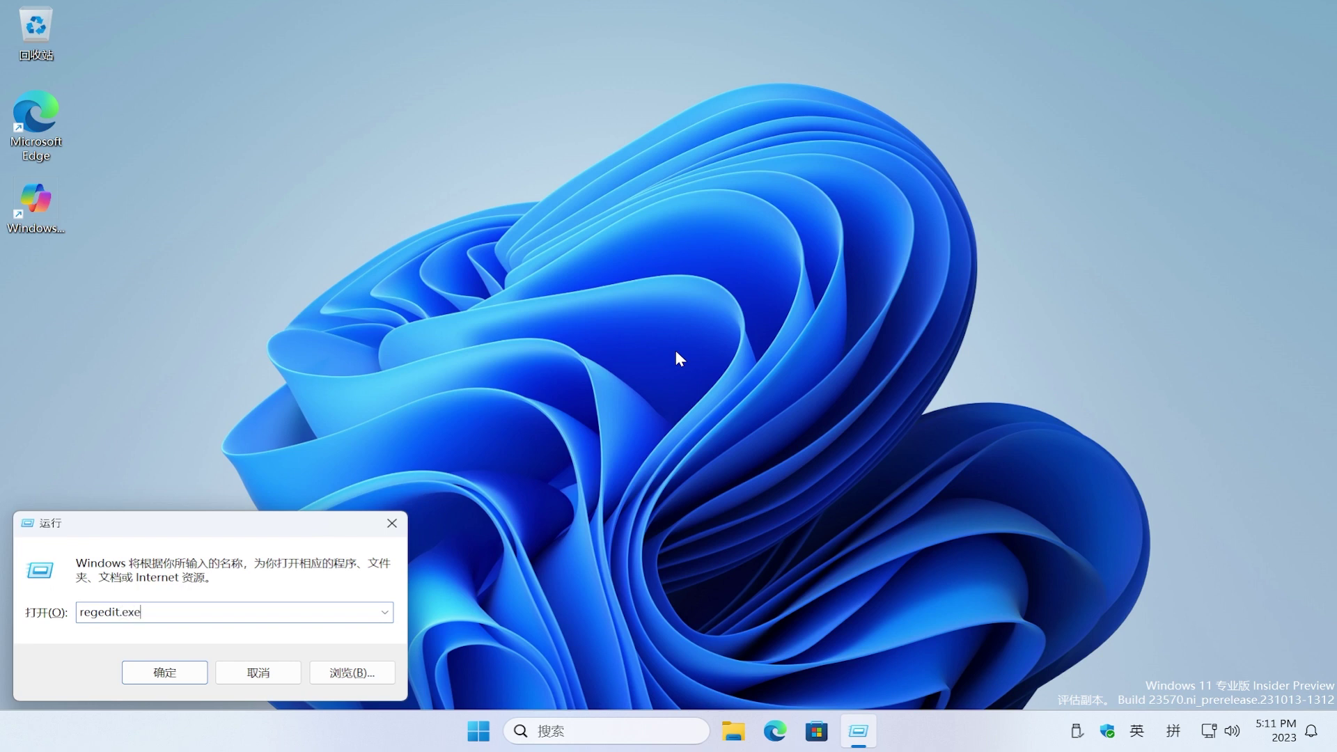
{"action": "left_click", "coordinate": [195, 670]}
{"action": "left_click", "coordinate": [582, 495]}
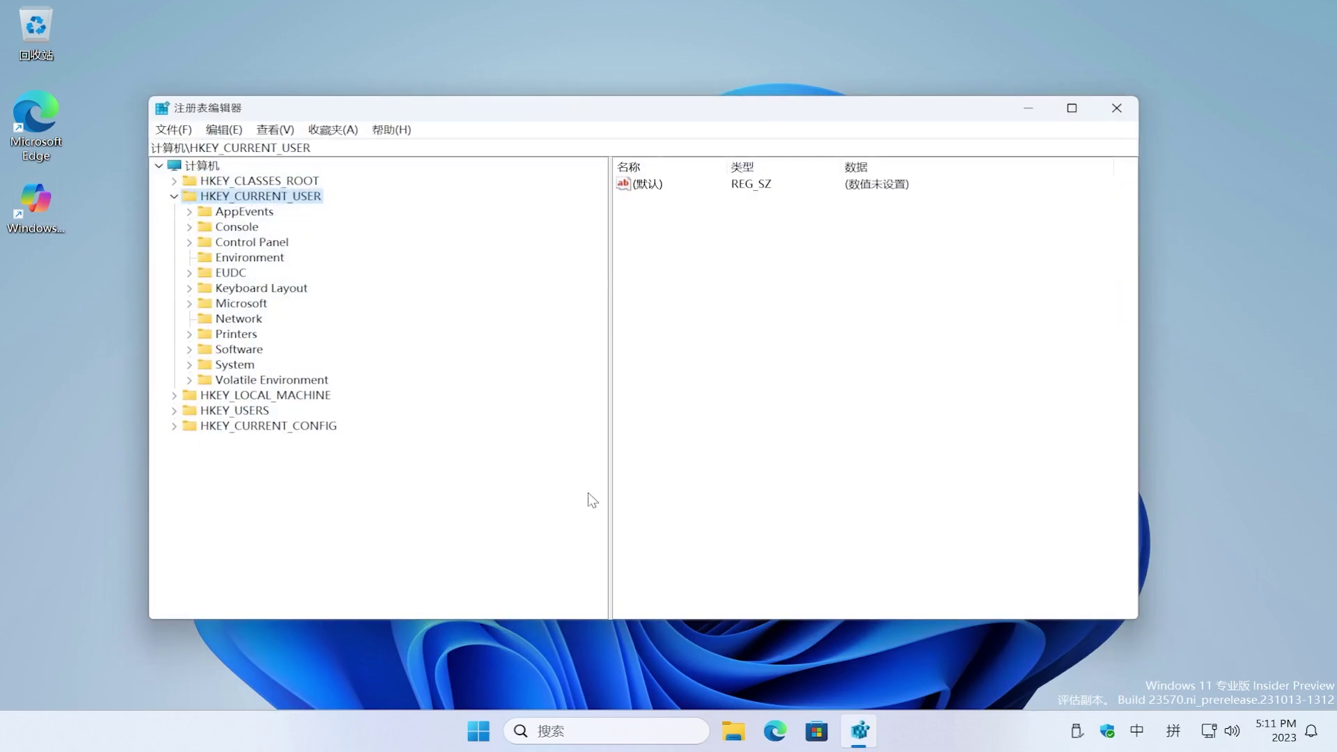
- Navigate in the registry to the HKEY_CLASSES_ROOT\DesktopBackground\Shell key
{"action": "left_click", "coordinate": [174, 197]}
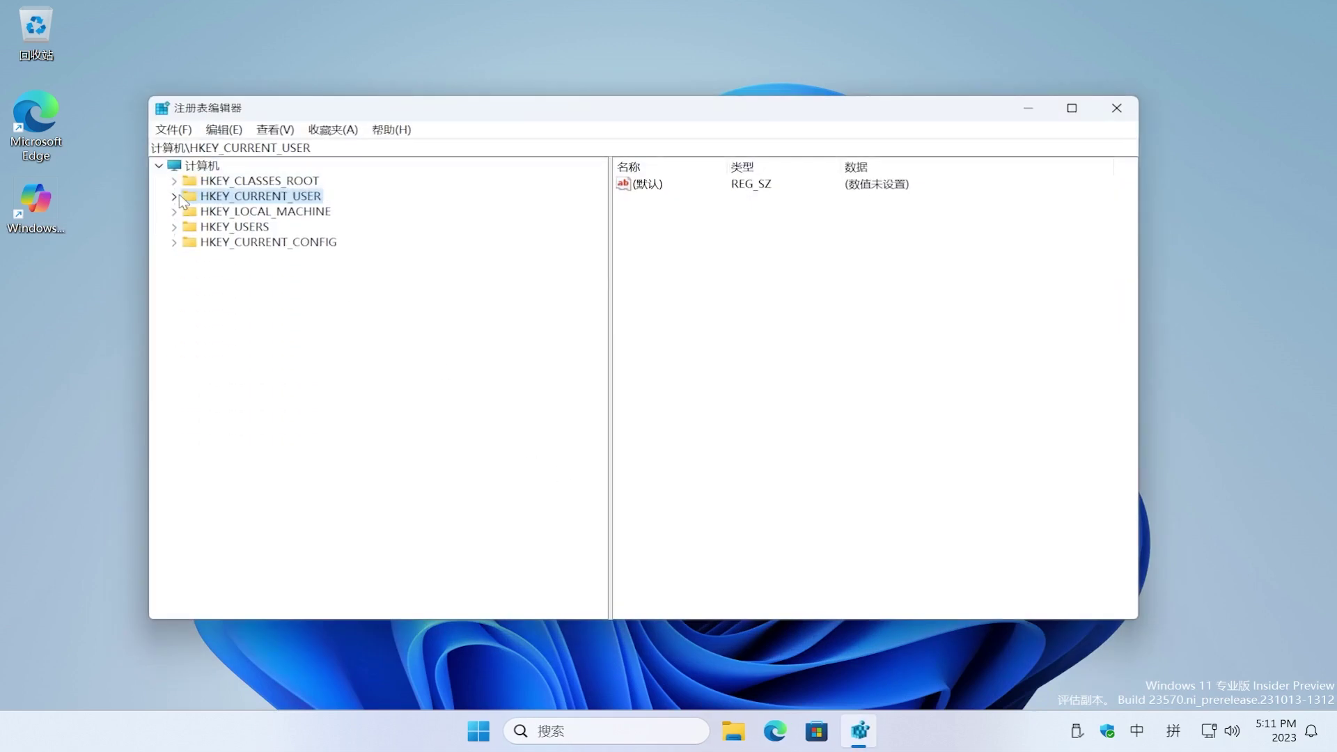
{"action": "left_click", "coordinate": [175, 182]}
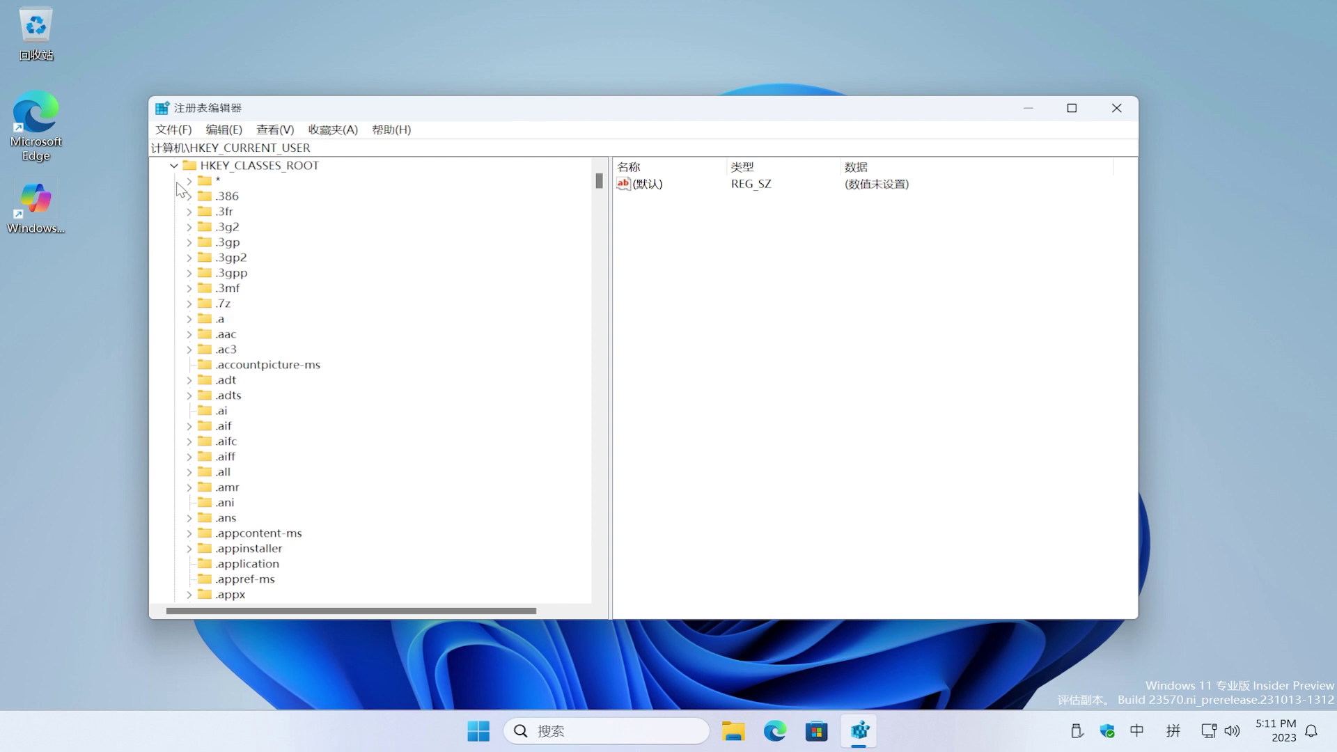
{"action": "left_click", "coordinate": [230, 167]}
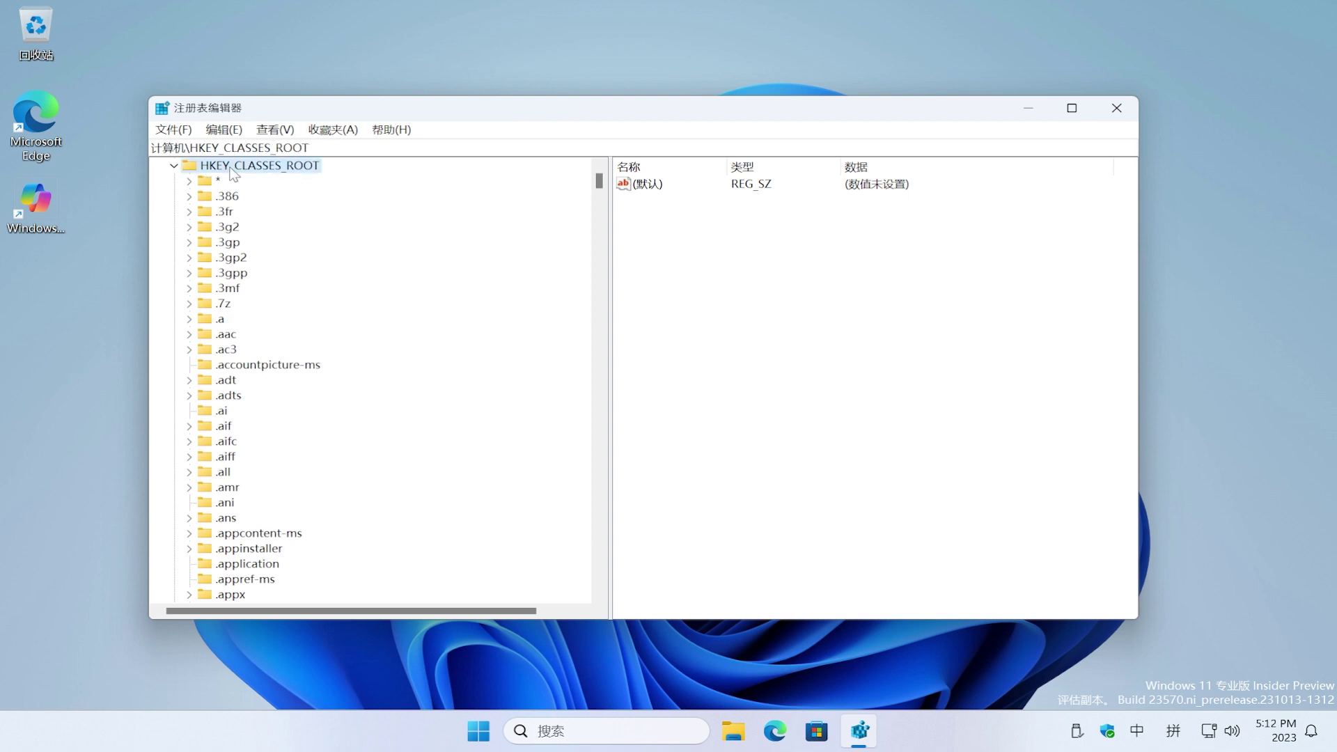
{"action": "type", "text": "desktopbackground"}
{"action": "key", "text": "shift"}
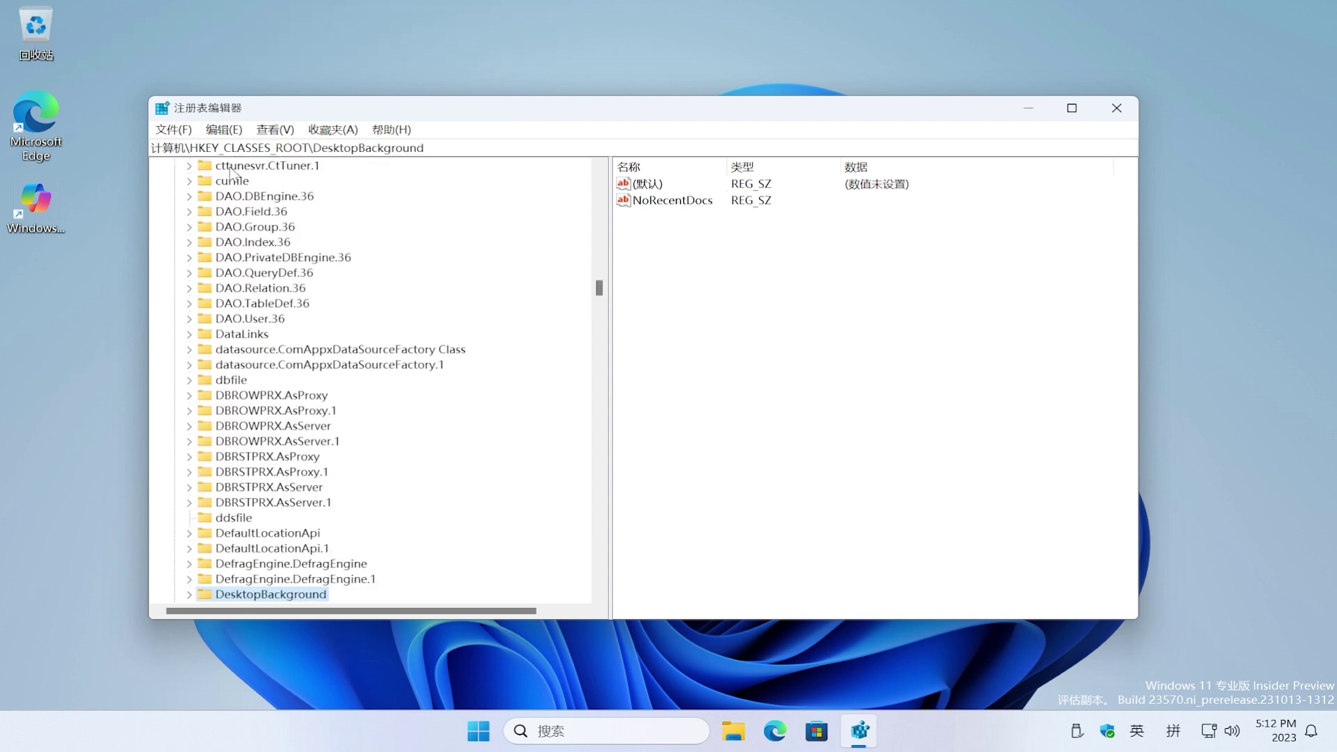
{"action": "scroll", "coordinate": [285, 365], "scroll_direction": "down", "scroll_amount": 6}
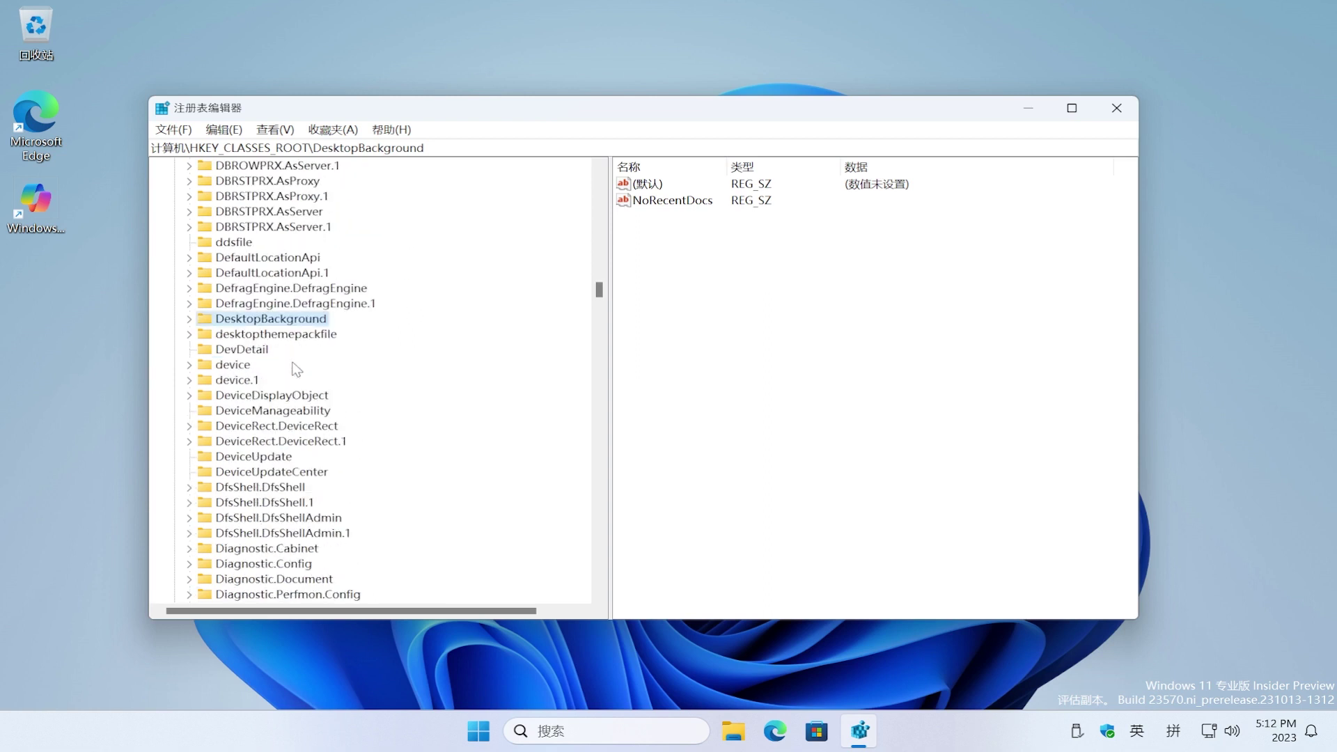
{"action": "left_click", "coordinate": [191, 319]}
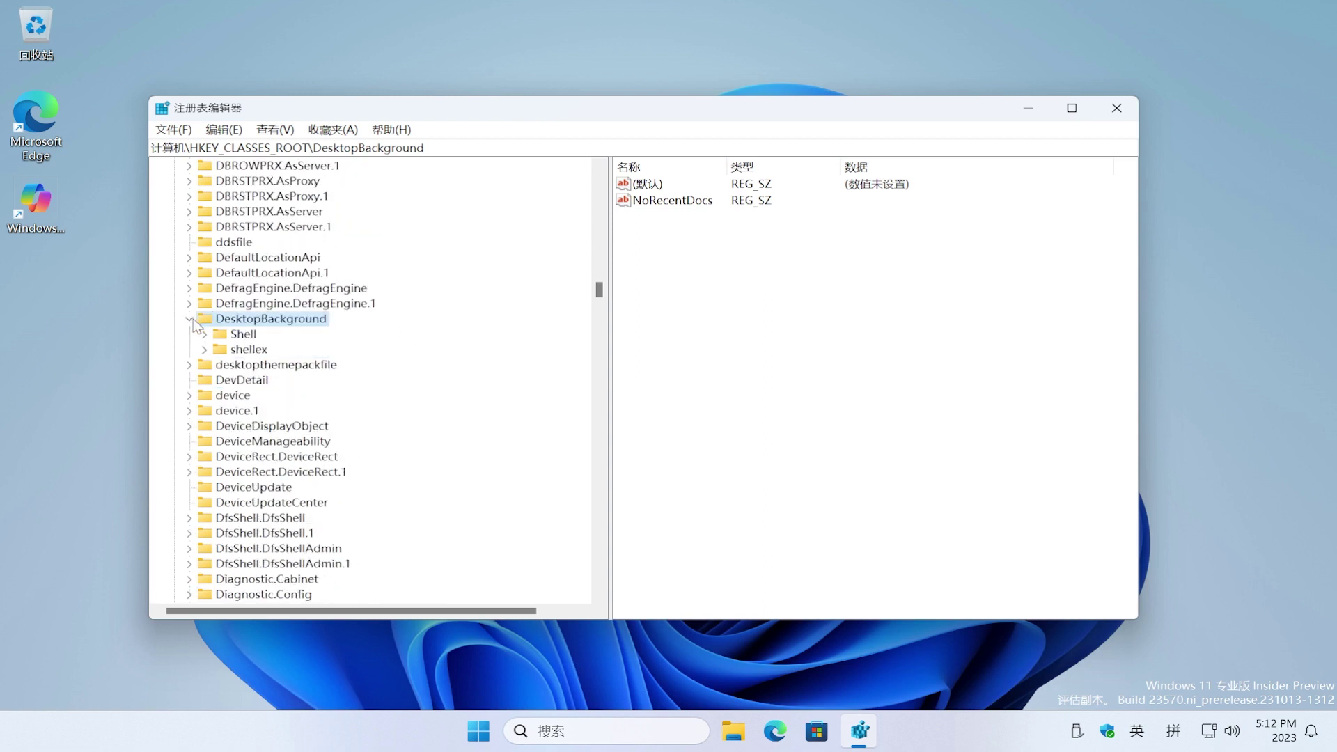
{"action": "left_click", "coordinate": [243, 334]}
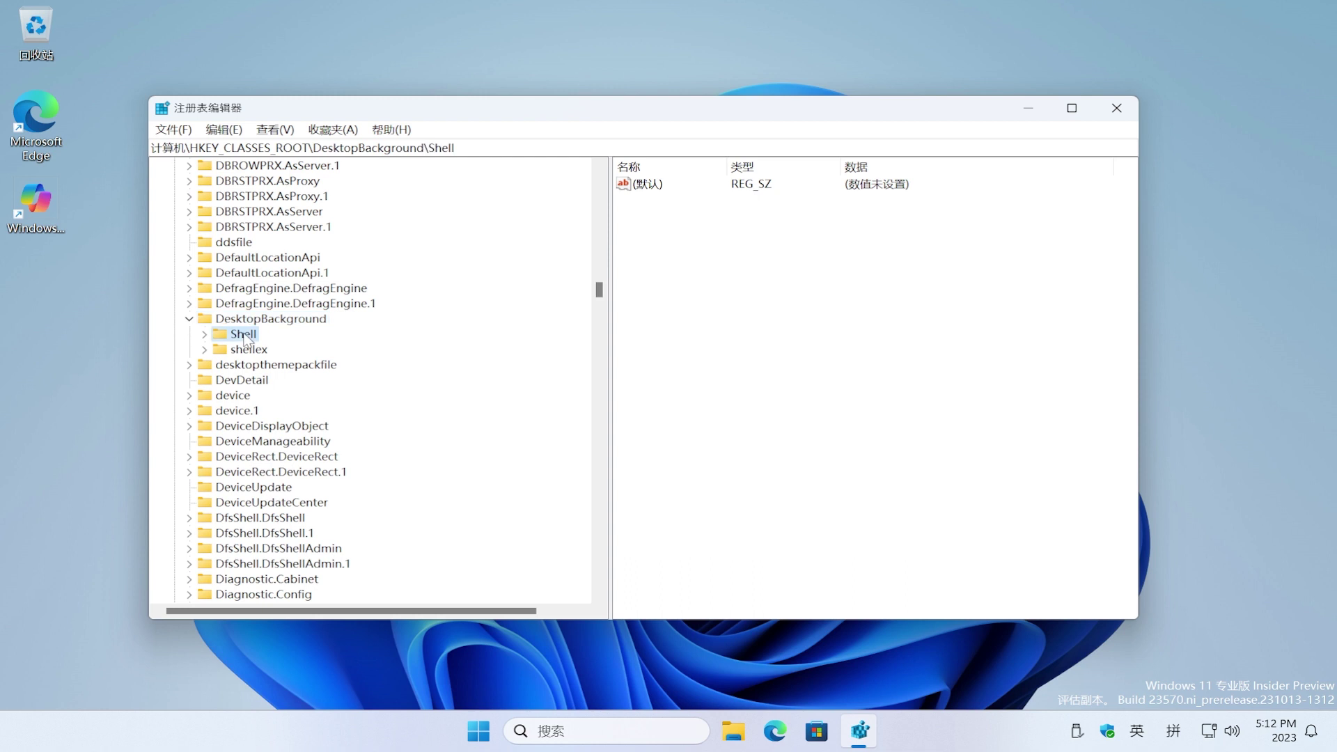
{"action": "left_click_drag", "start_coordinate": [483, 148], "coordinate": [158, 153]}
{"action": "left_click", "coordinate": [523, 149]}
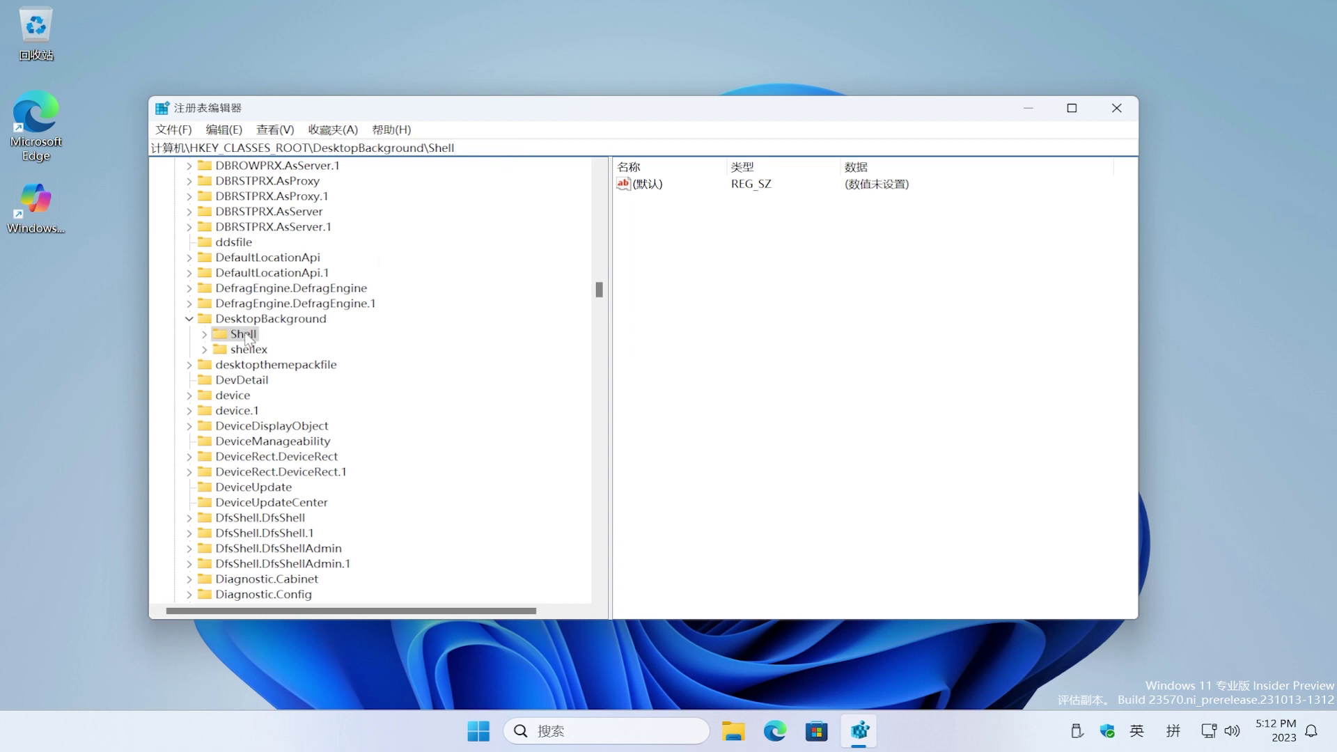
- Create a new key named Copilot under HKEY_CLASSES_ROOT\DesktopBackground\Shell
{"action": "right_click", "coordinate": [246, 340]}
{"action": "mouse_move", "coordinate": [350, 369]}
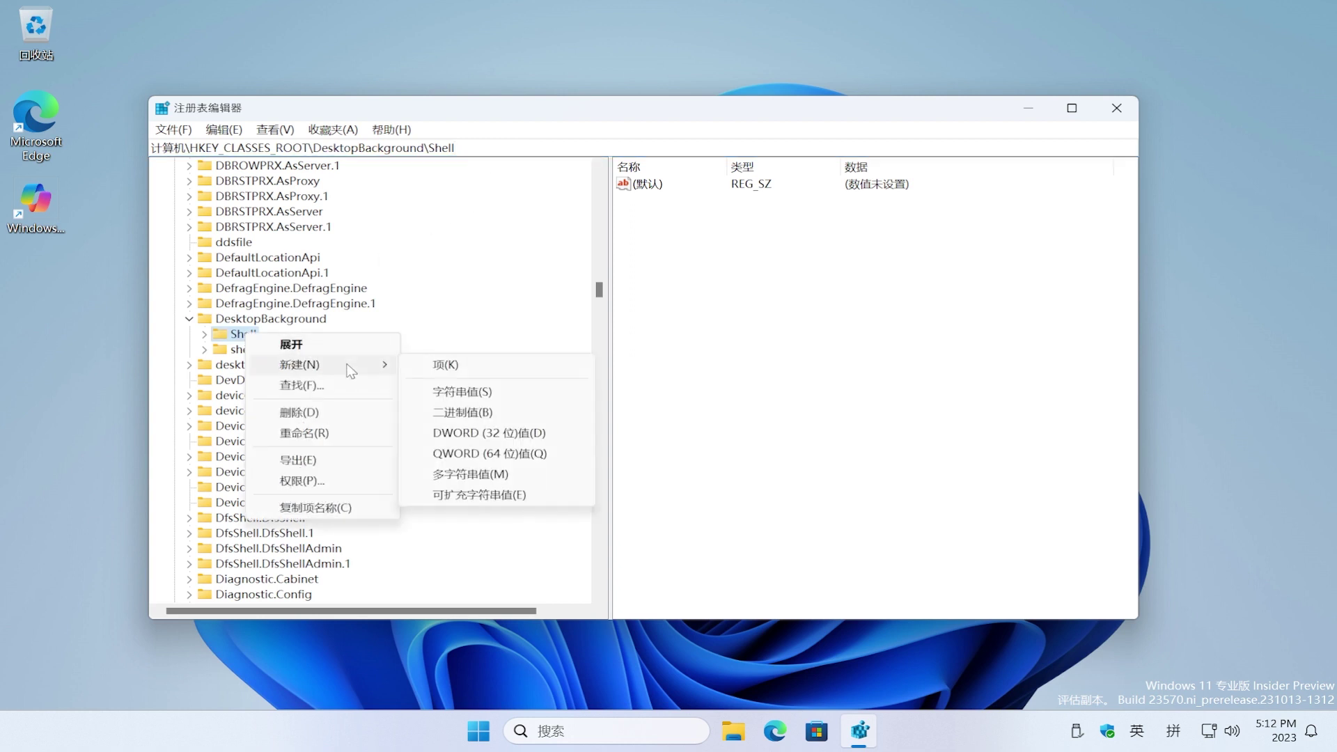
{"action": "left_click", "coordinate": [507, 367]}
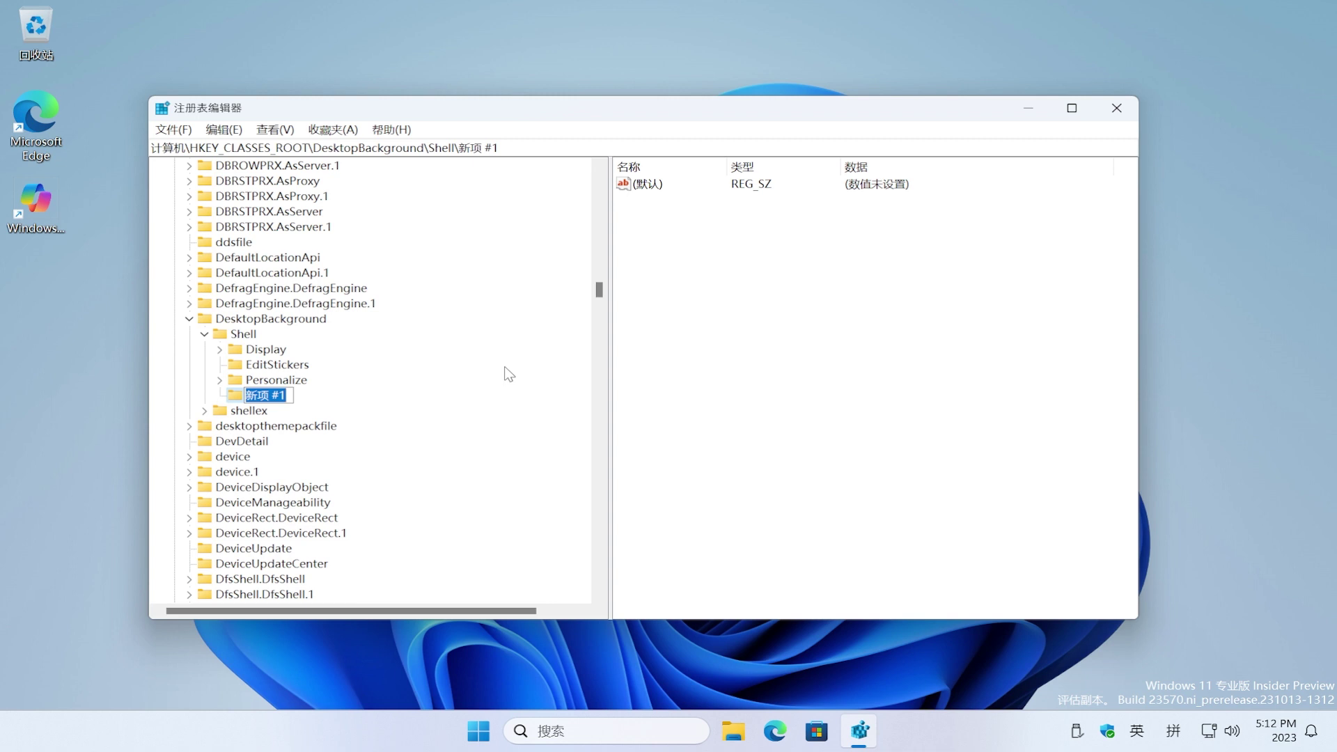
{"action": "type", "text": "Copilot"}
{"action": "key", "text": "Return"}
- Add a string value named MUIVerb to the Copilot key
{"action": "right_click", "coordinate": [263, 395]}
{"action": "mouse_move", "coordinate": [363, 426]}
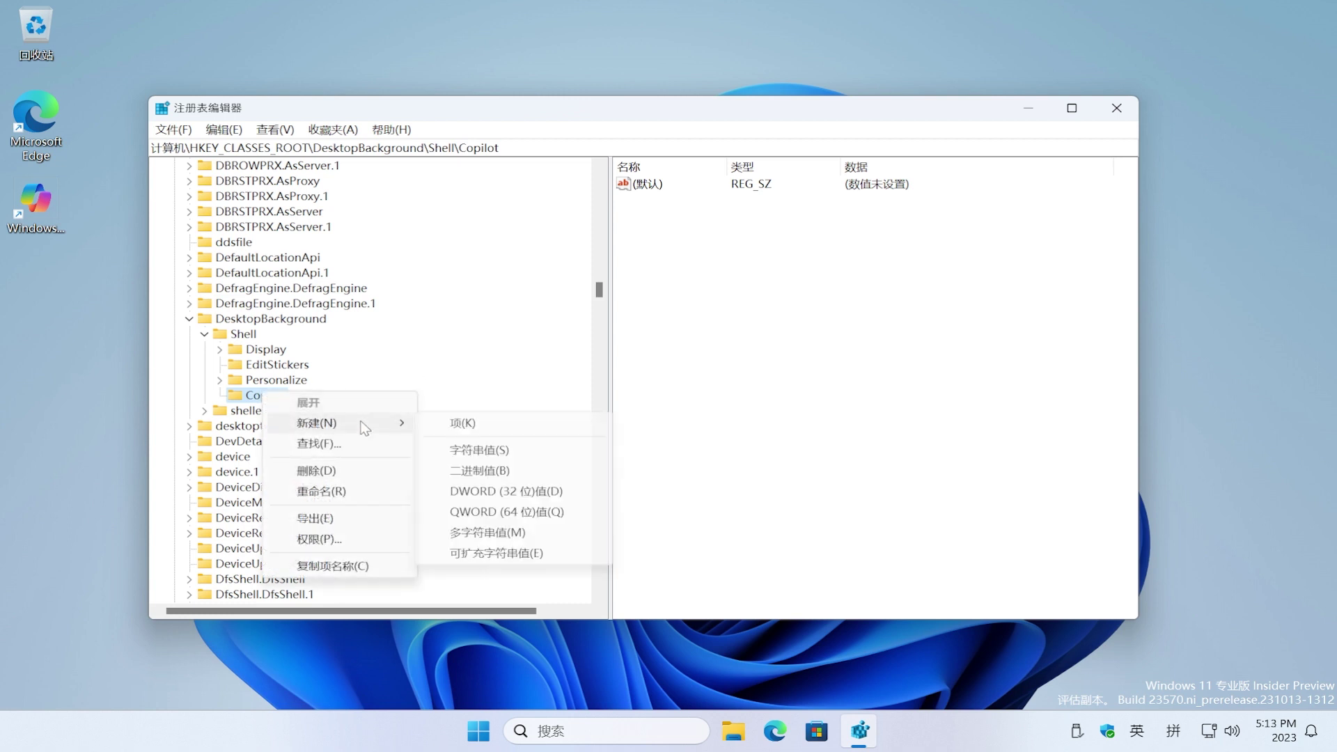
{"action": "left_click", "coordinate": [574, 453]}
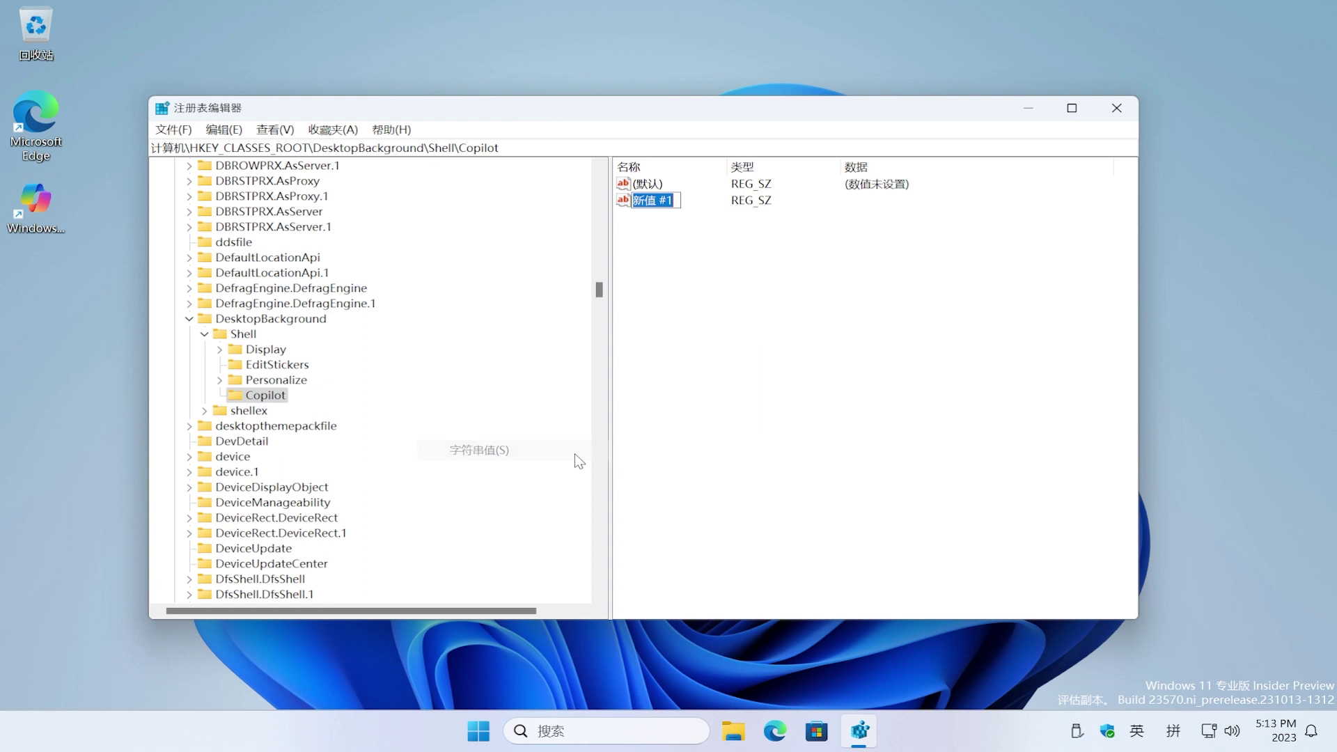
{"action": "key", "text": "shift"}
{"action": "type", "text": "MUIV"}
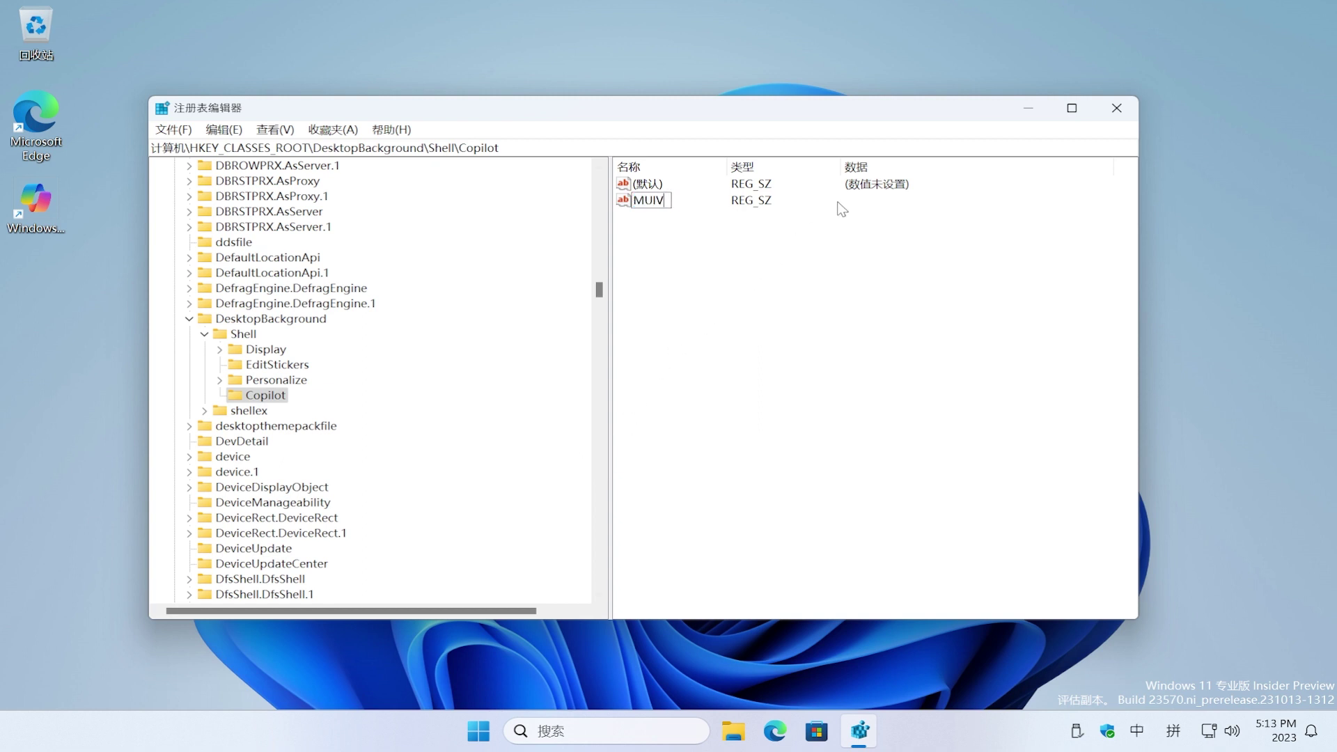
{"action": "type", "text": "erb"}
{"action": "key", "text": "shift"}
{"action": "key", "text": "Return"}
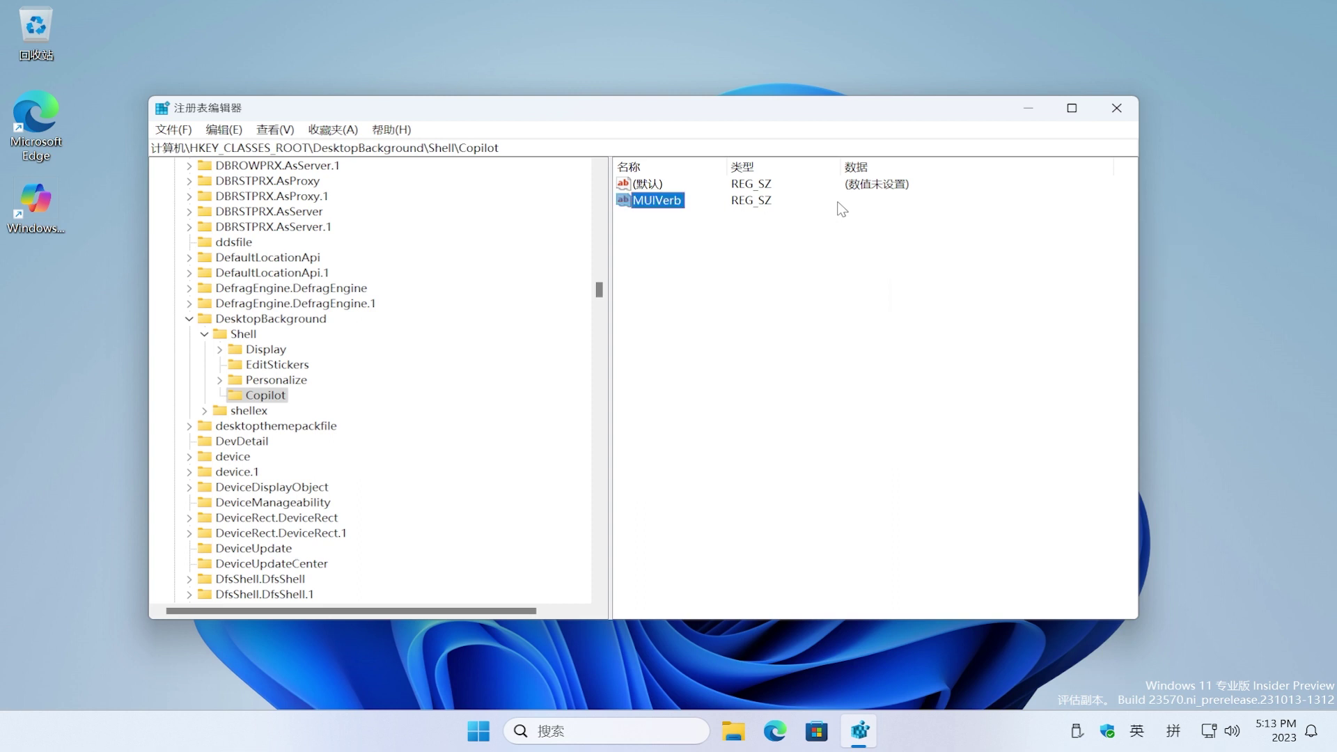
- Set the data of the MUIVerb value to Windows Copilot
{"action": "double_click", "coordinate": [667, 204]}
{"action": "left_click_drag", "start_coordinate": [574, 202], "coordinate": [789, 304]}
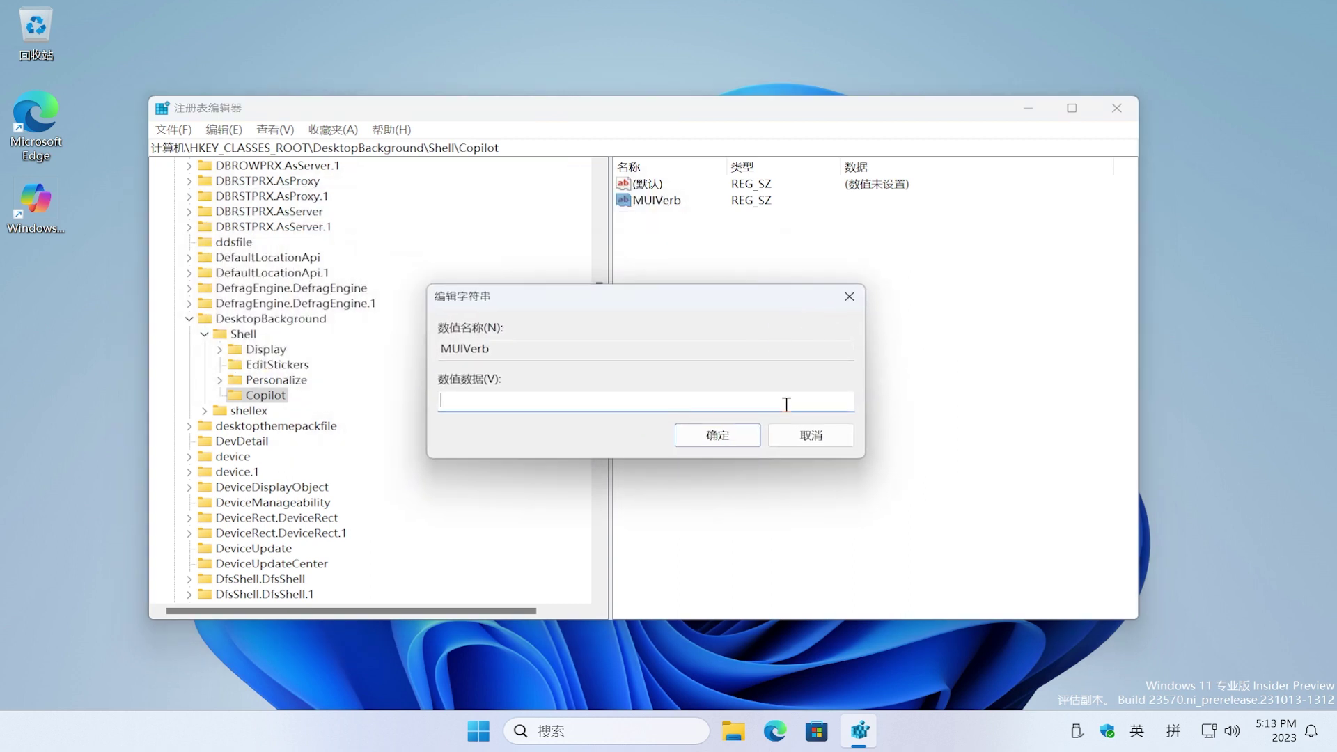
{"action": "type", "text": "Windows Copilot"}
{"action": "left_click", "coordinate": [717, 436]}
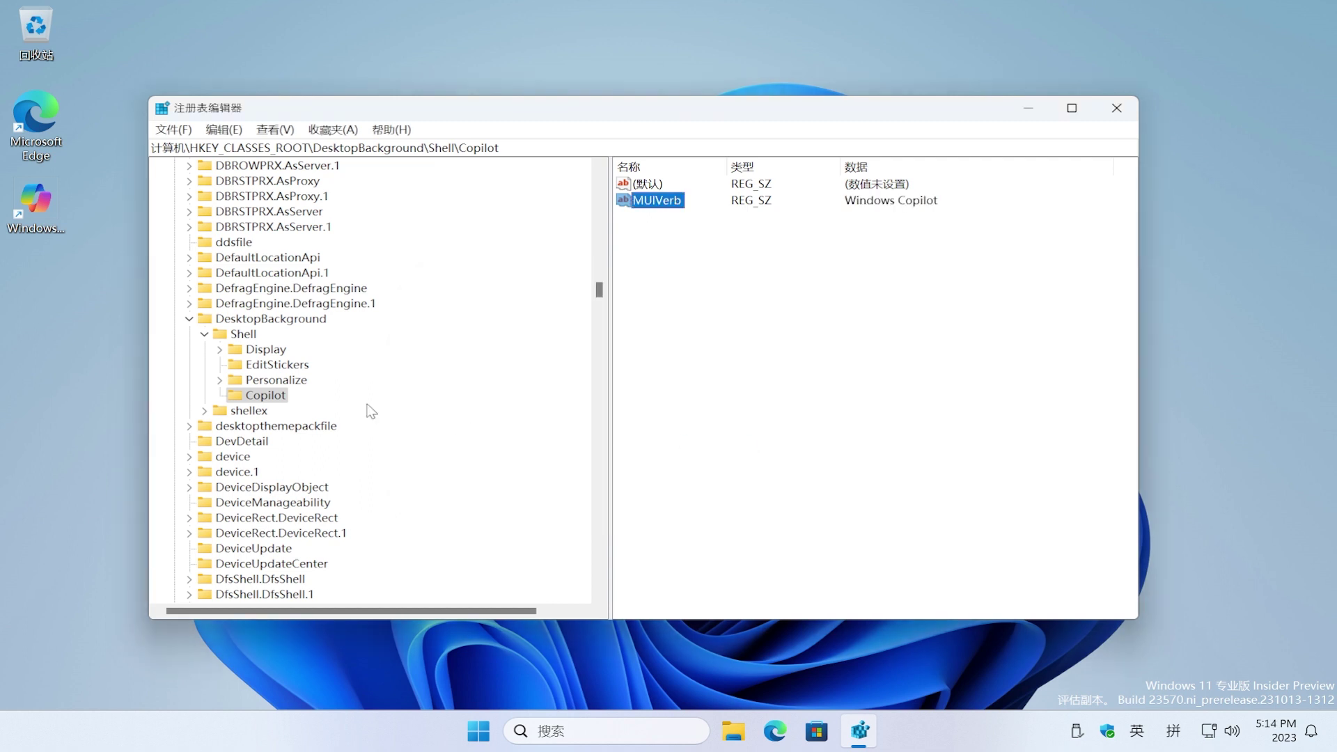
- Add a second string value named Icon to the Copilot key
{"action": "right_click", "coordinate": [265, 397]}
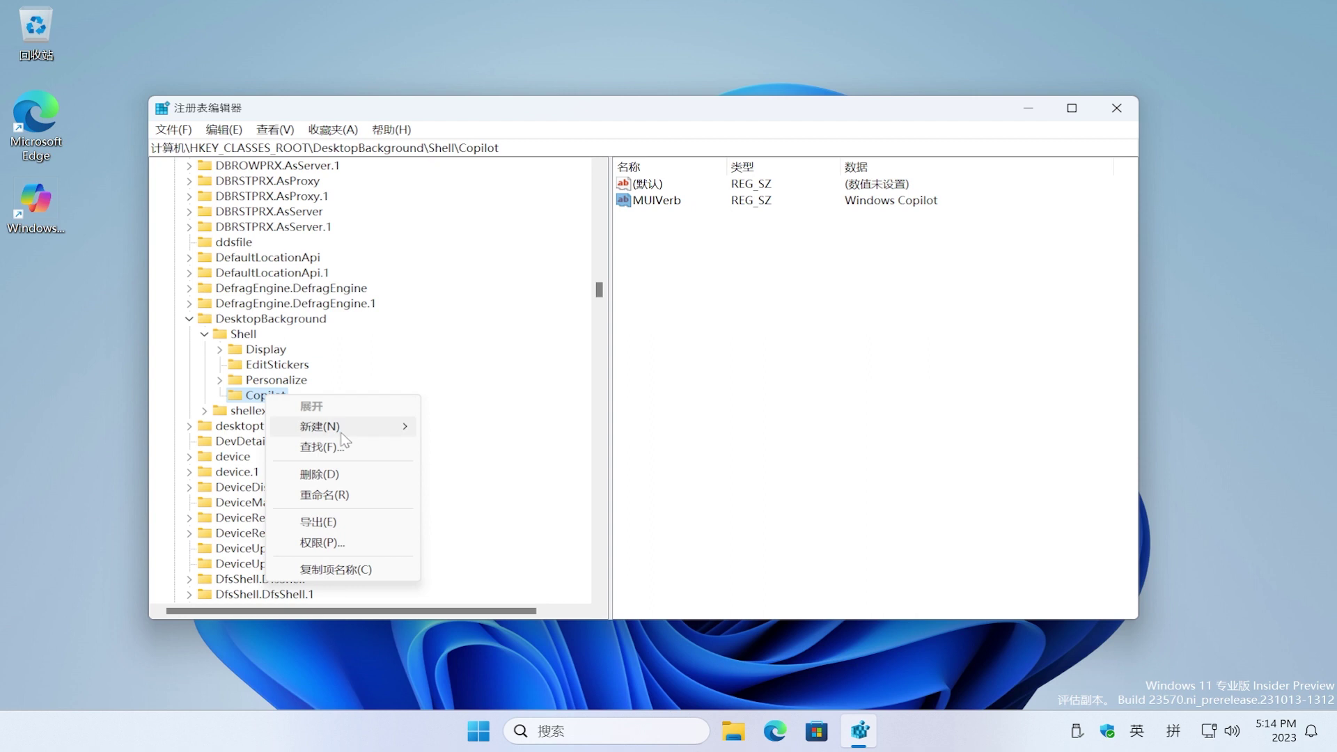
{"action": "mouse_move", "coordinate": [344, 433]}
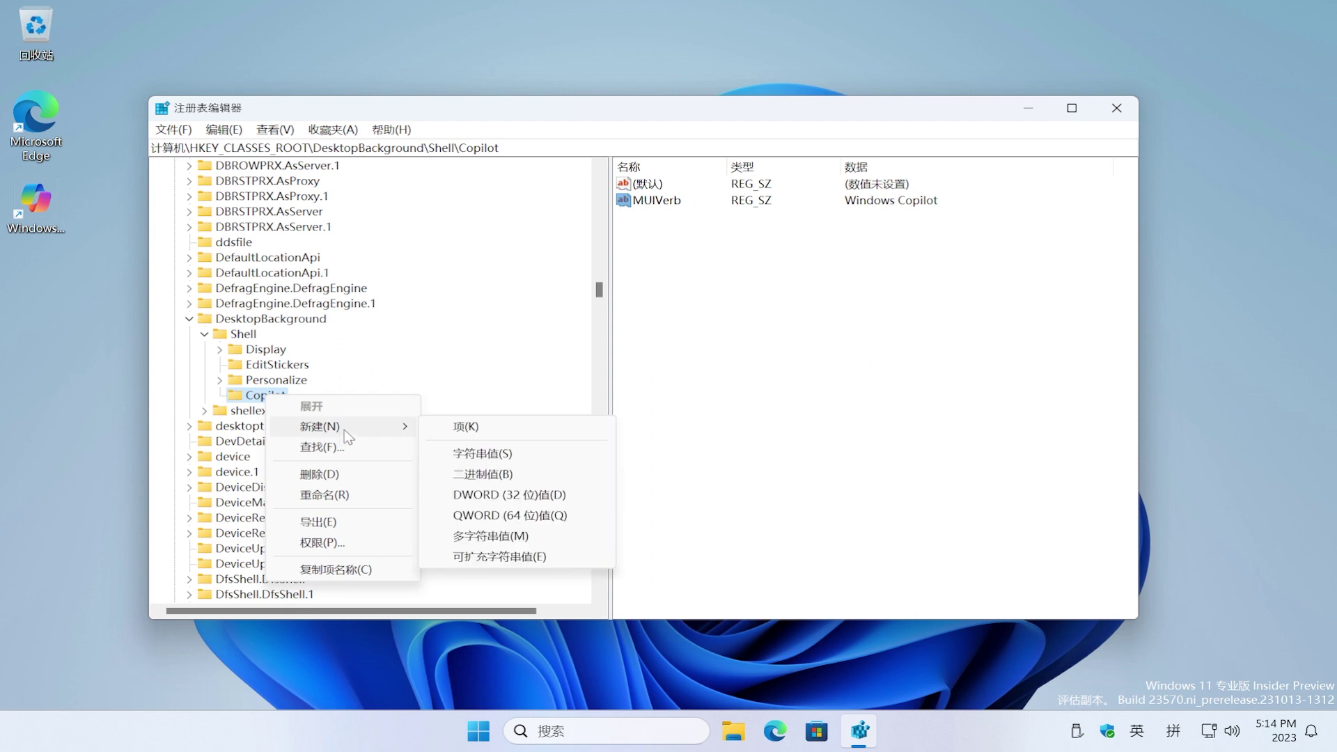
{"action": "left_click", "coordinate": [552, 456]}
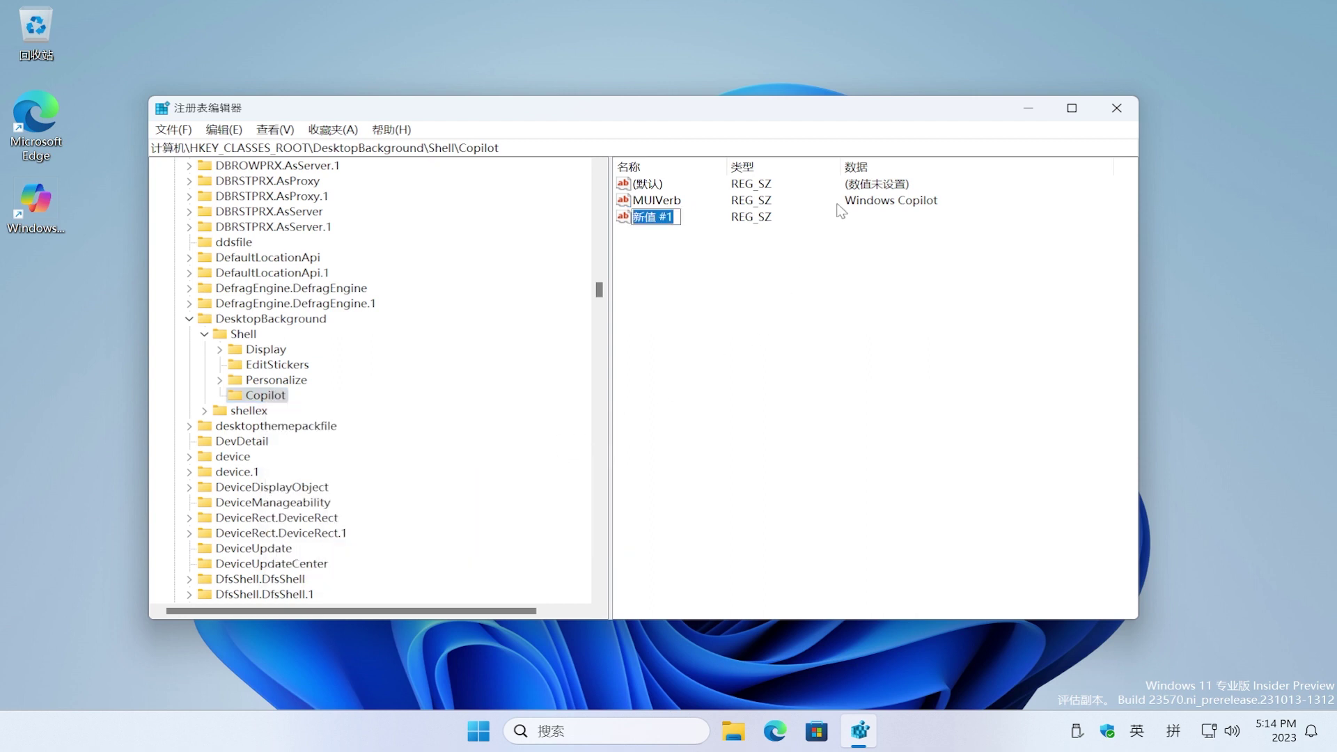
{"action": "type", "text": "Icon"}
{"action": "key", "text": "Return"}
- Set the Icon value's data to the path copied from the logo file in Downloads, "C:\Users\admin\Downloads\Microsoft_Copilot-logo.ico"
{"action": "double_click", "coordinate": [654, 220]}
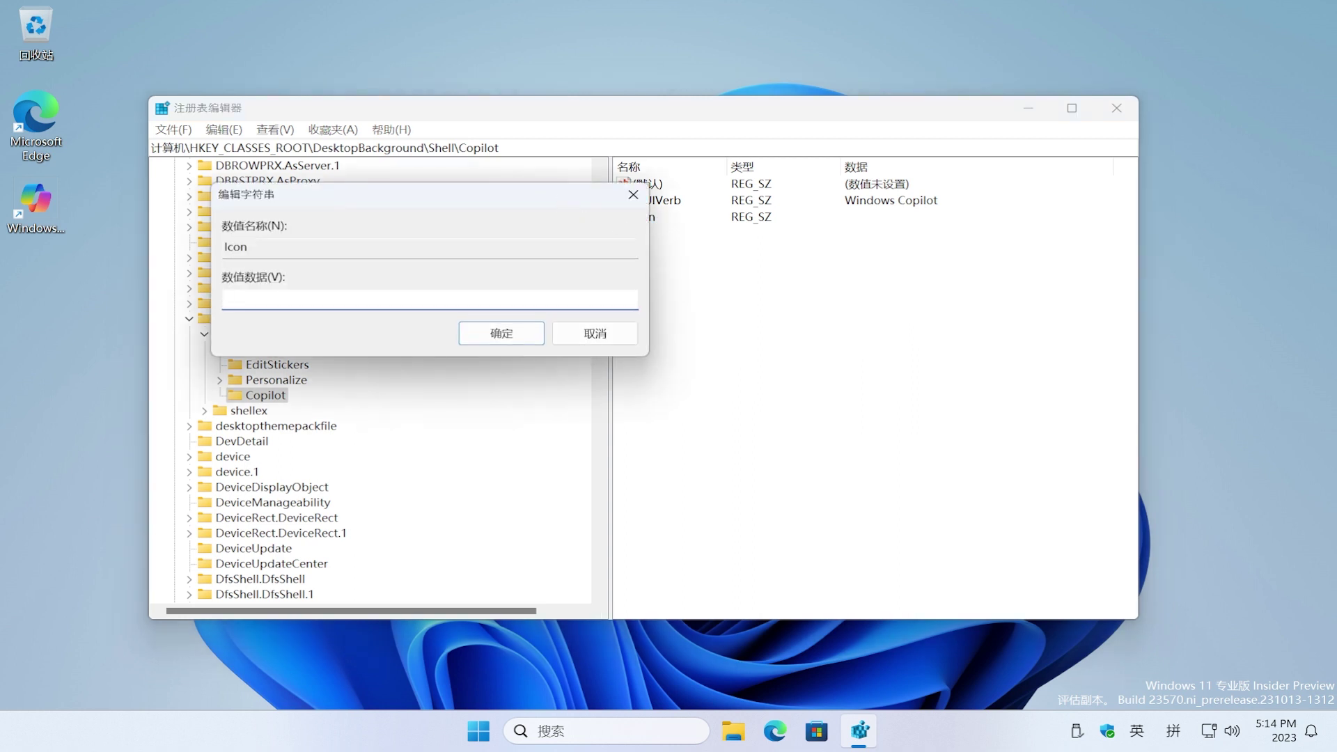
{"action": "left_click_drag", "start_coordinate": [558, 196], "coordinate": [787, 262]}
{"action": "left_click", "coordinate": [734, 731]}
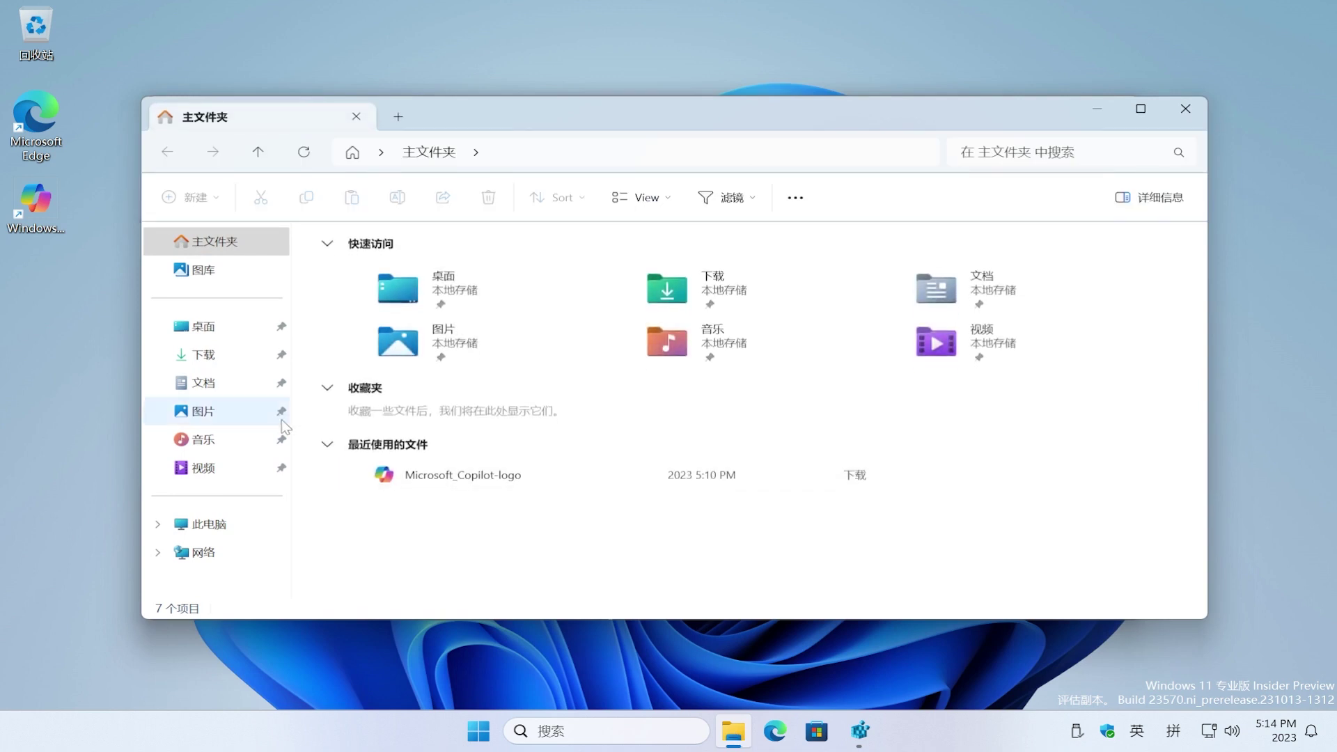
{"action": "left_click", "coordinate": [203, 360]}
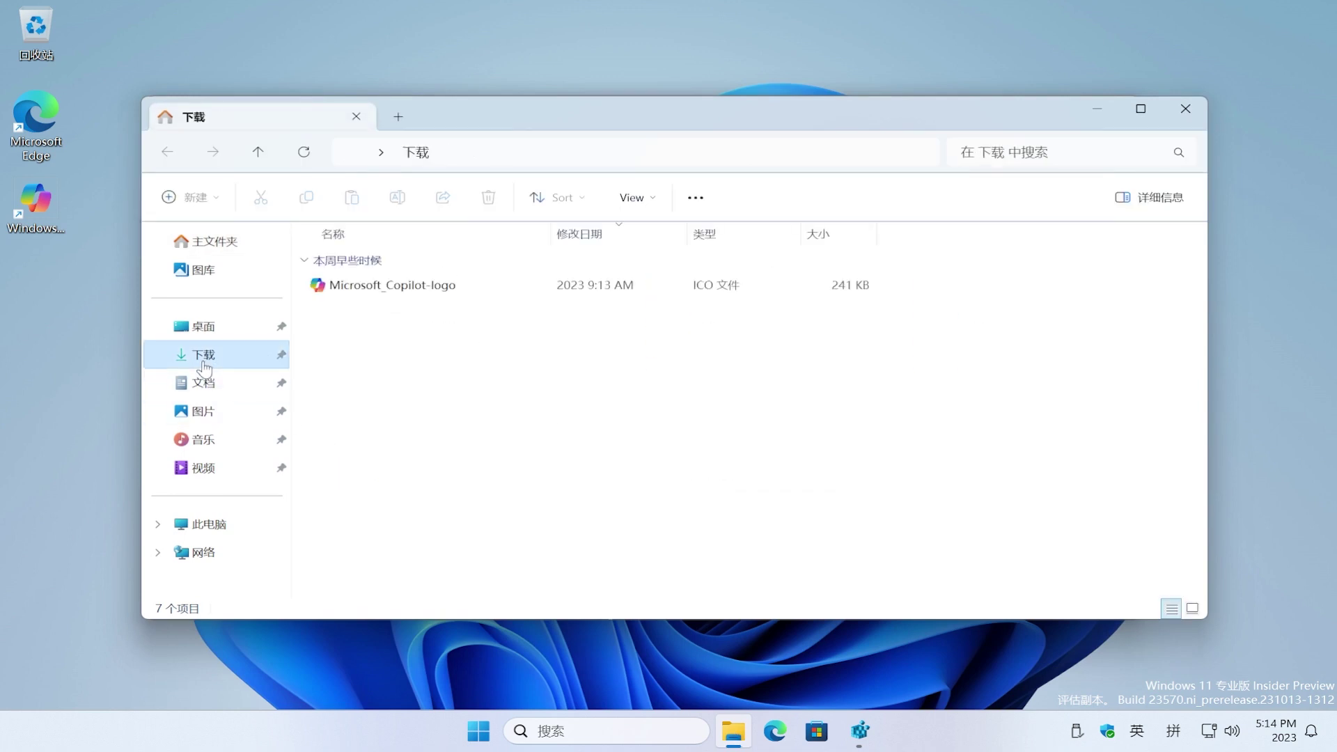
{"action": "left_click", "coordinate": [358, 287]}
{"action": "right_click", "coordinate": [358, 289]}
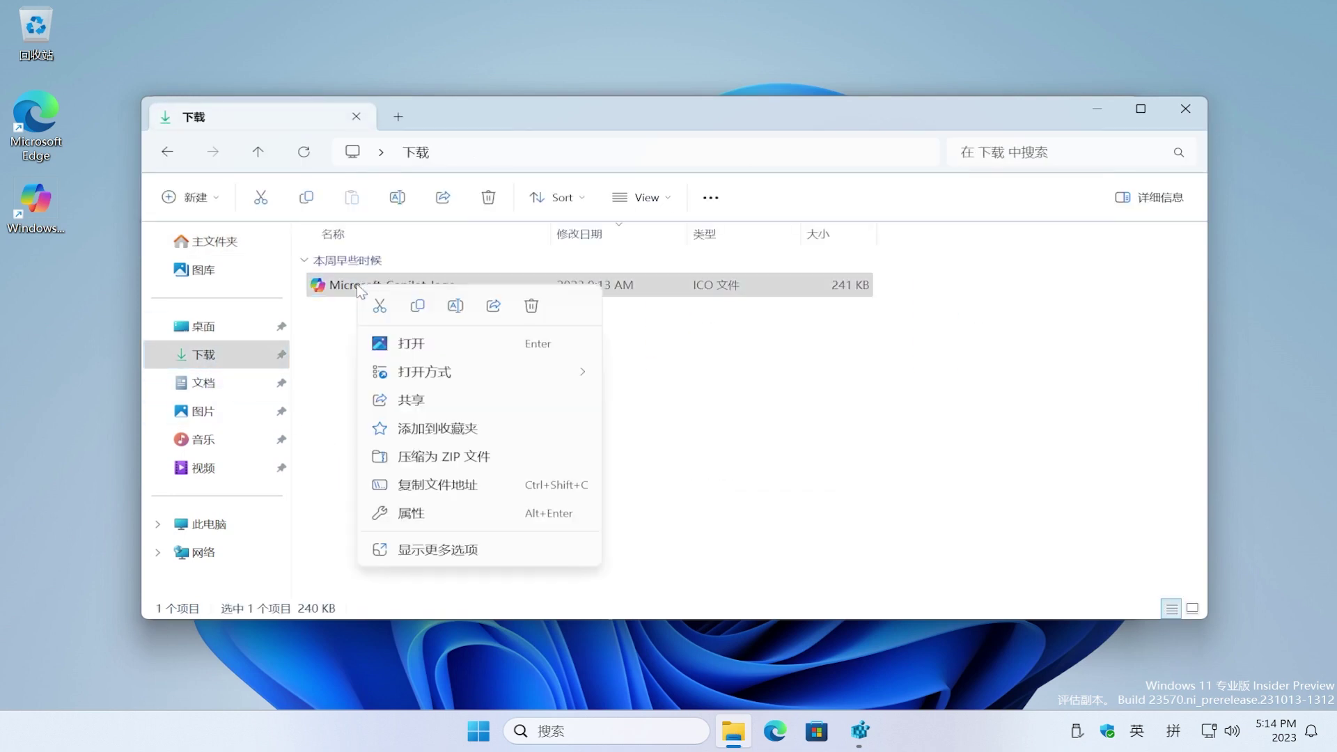
{"action": "left_click", "coordinate": [424, 484]}
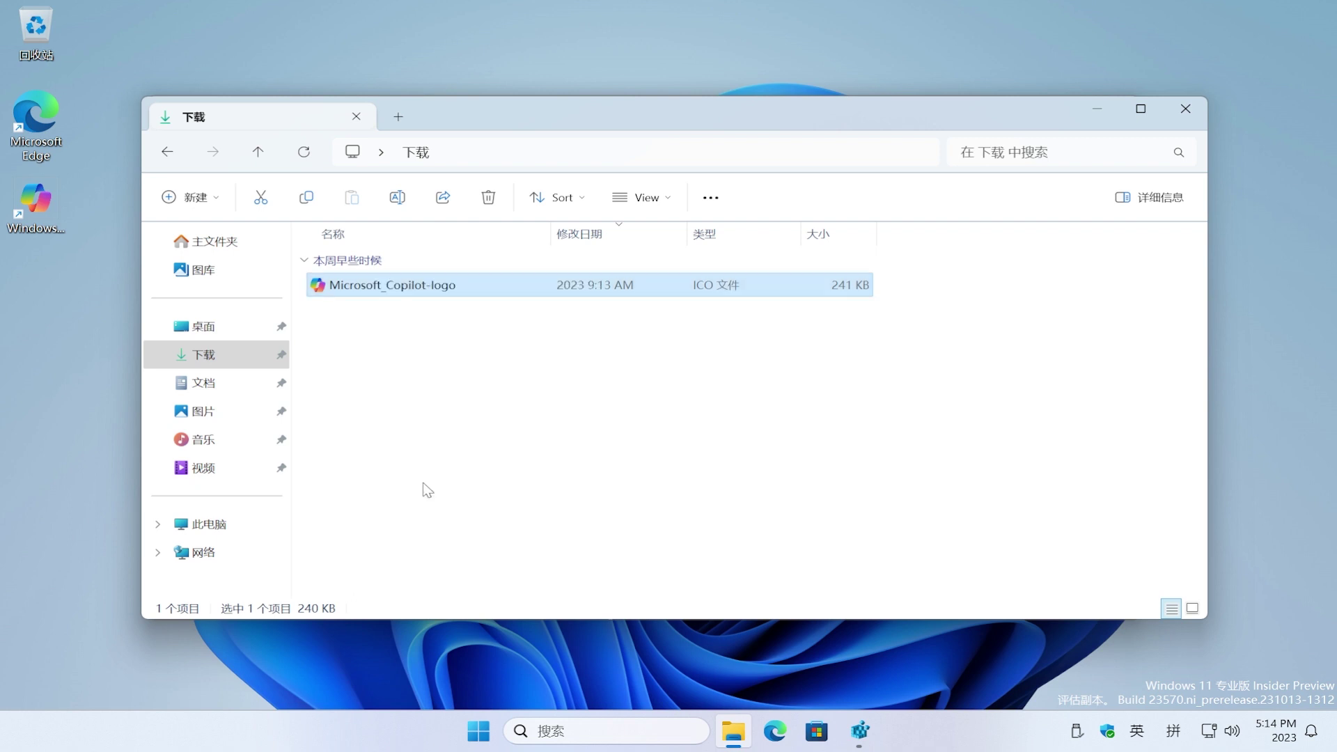
{"action": "left_click", "coordinate": [1186, 108]}
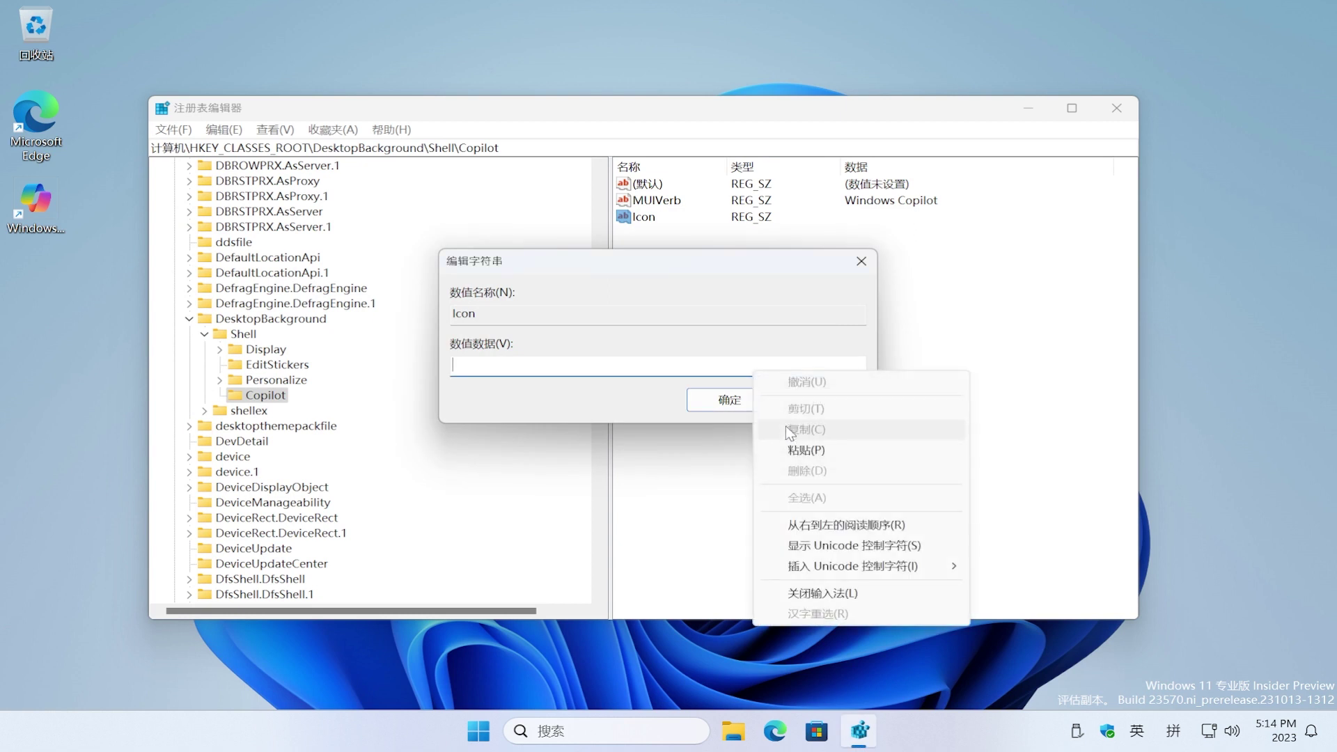
{"action": "left_click", "coordinate": [797, 450]}
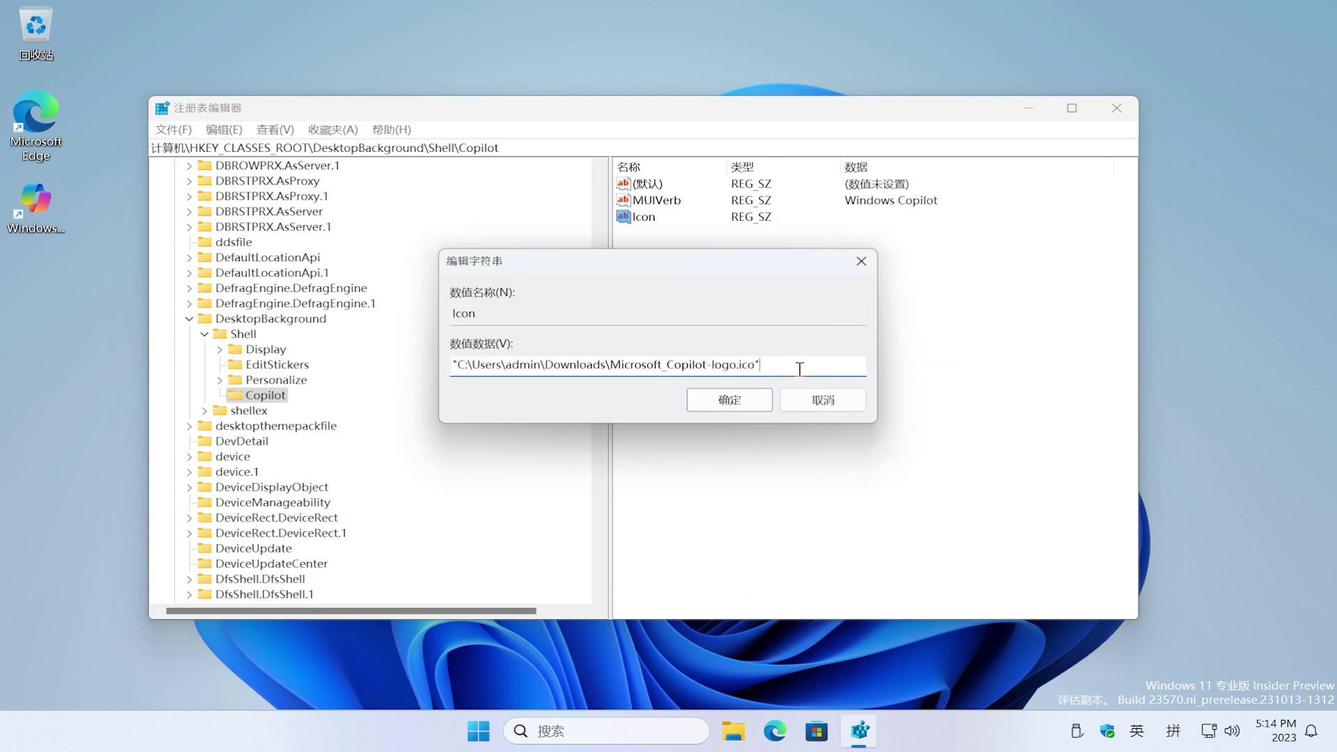
{"action": "left_click", "coordinate": [724, 402]}
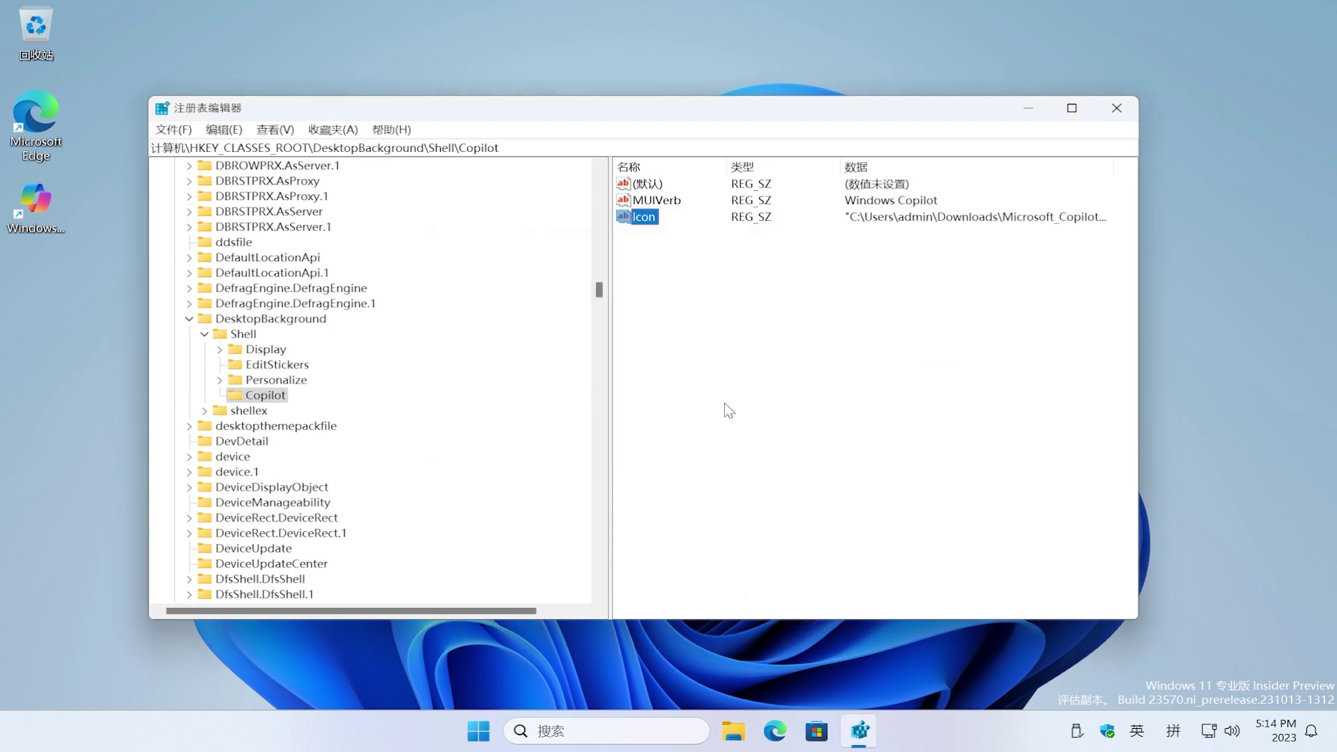
{"action": "left_click", "coordinate": [724, 410]}
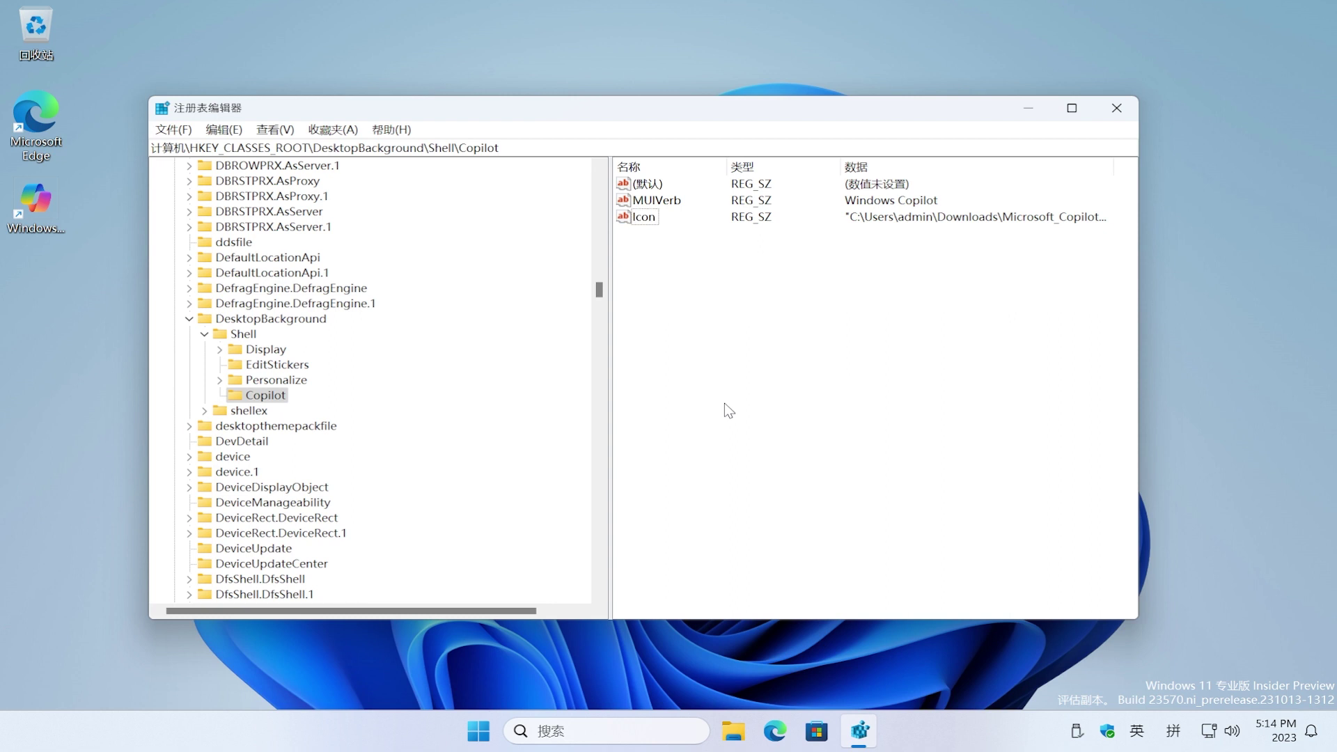
- Create a subkey named command under the Copilot key
{"action": "right_click", "coordinate": [277, 395]}
{"action": "mouse_move", "coordinate": [348, 428]}
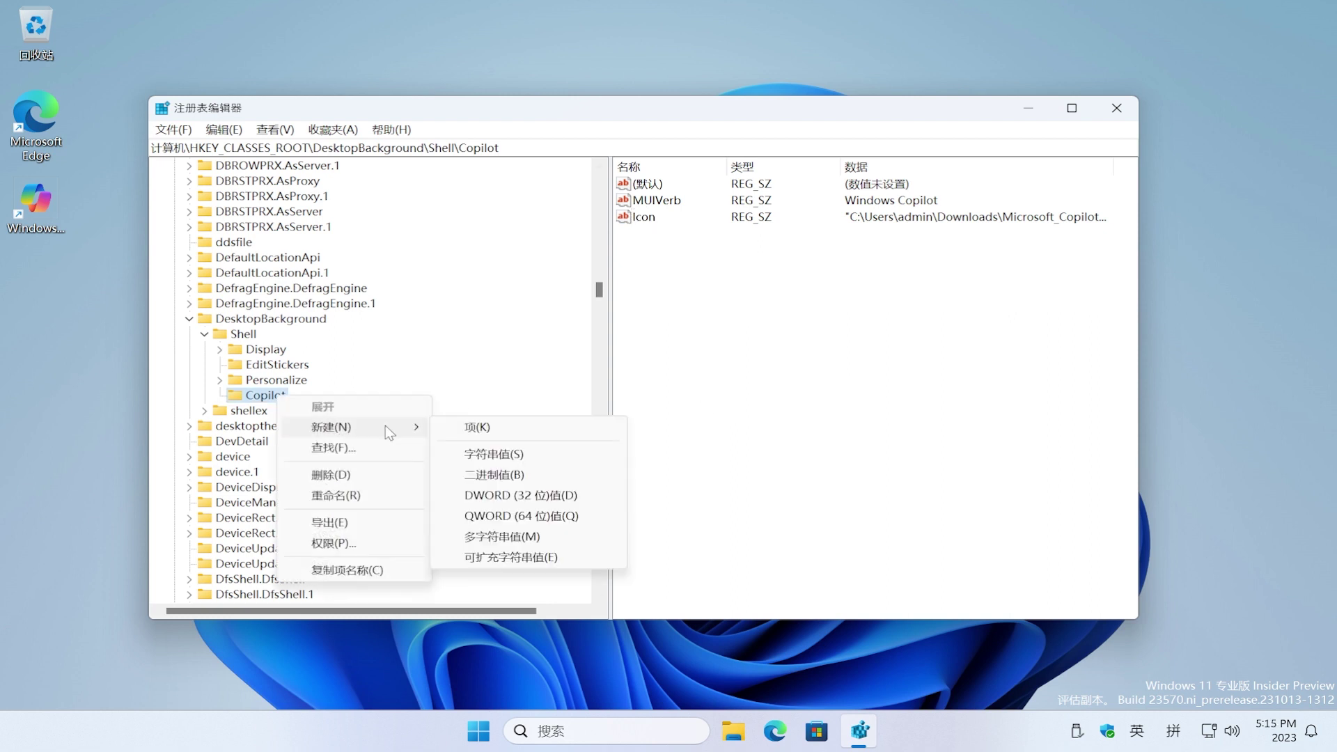
{"action": "left_click", "coordinate": [492, 426]}
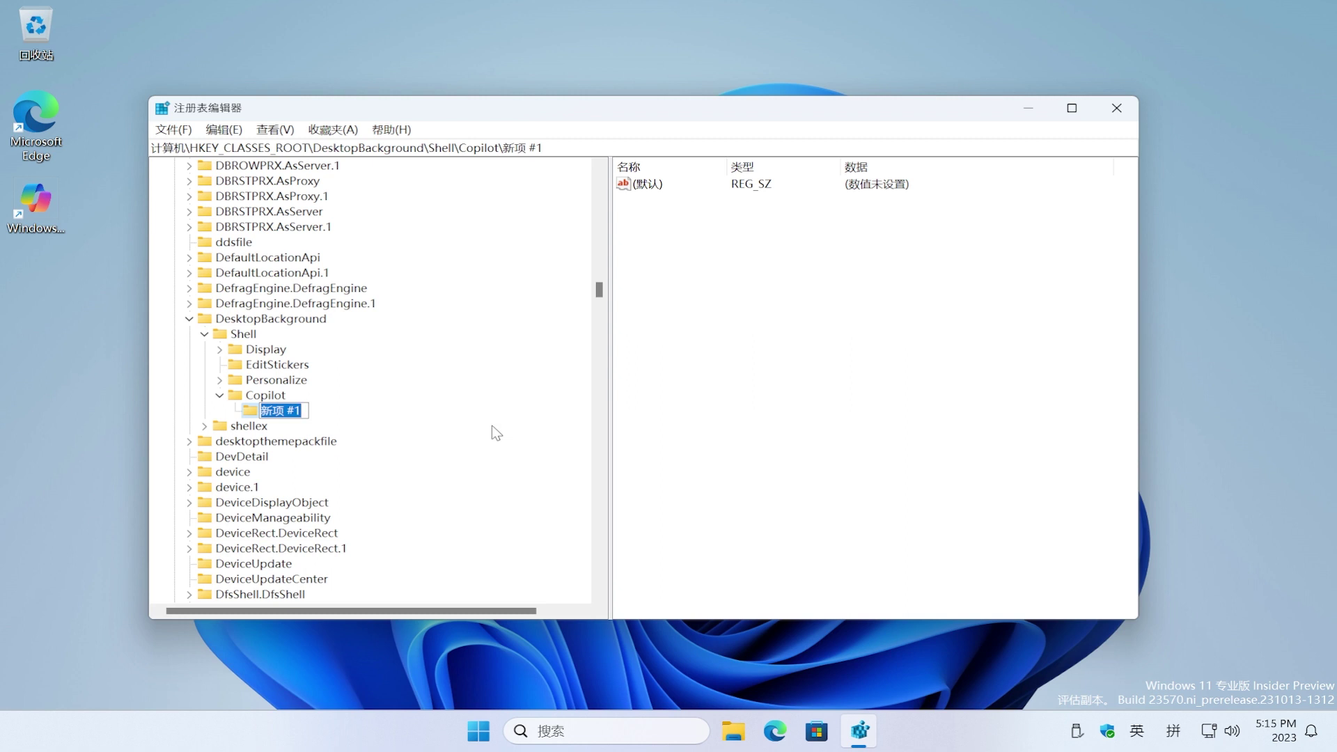
{"action": "type", "text": "command"}
{"action": "key", "text": "Return"}
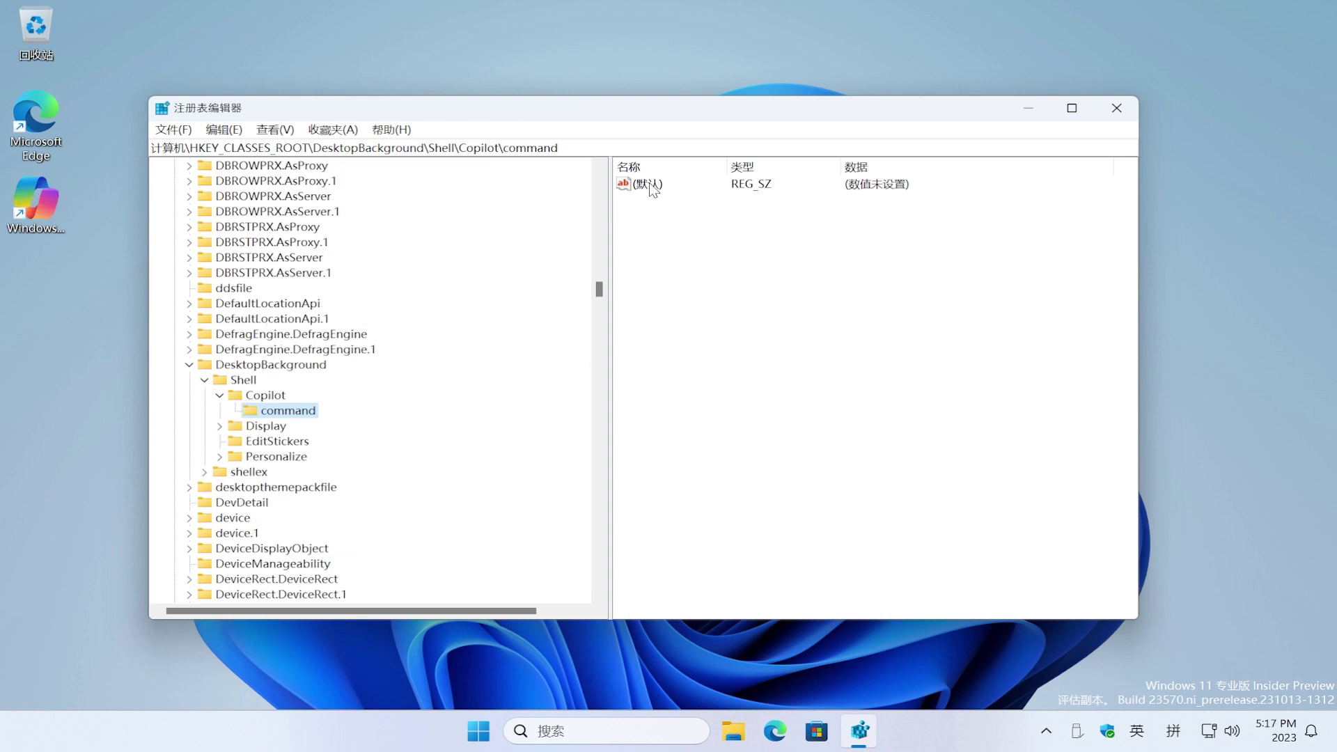
- Set the command key's default value to rundll32.exe url.dll,FileProtocolHandler "microsoft-edge://?ux=copilot&tcp=1&source=taskbar", pasted from the clipboard
{"action": "left_click", "coordinate": [650, 185]}
{"action": "double_click", "coordinate": [651, 185]}
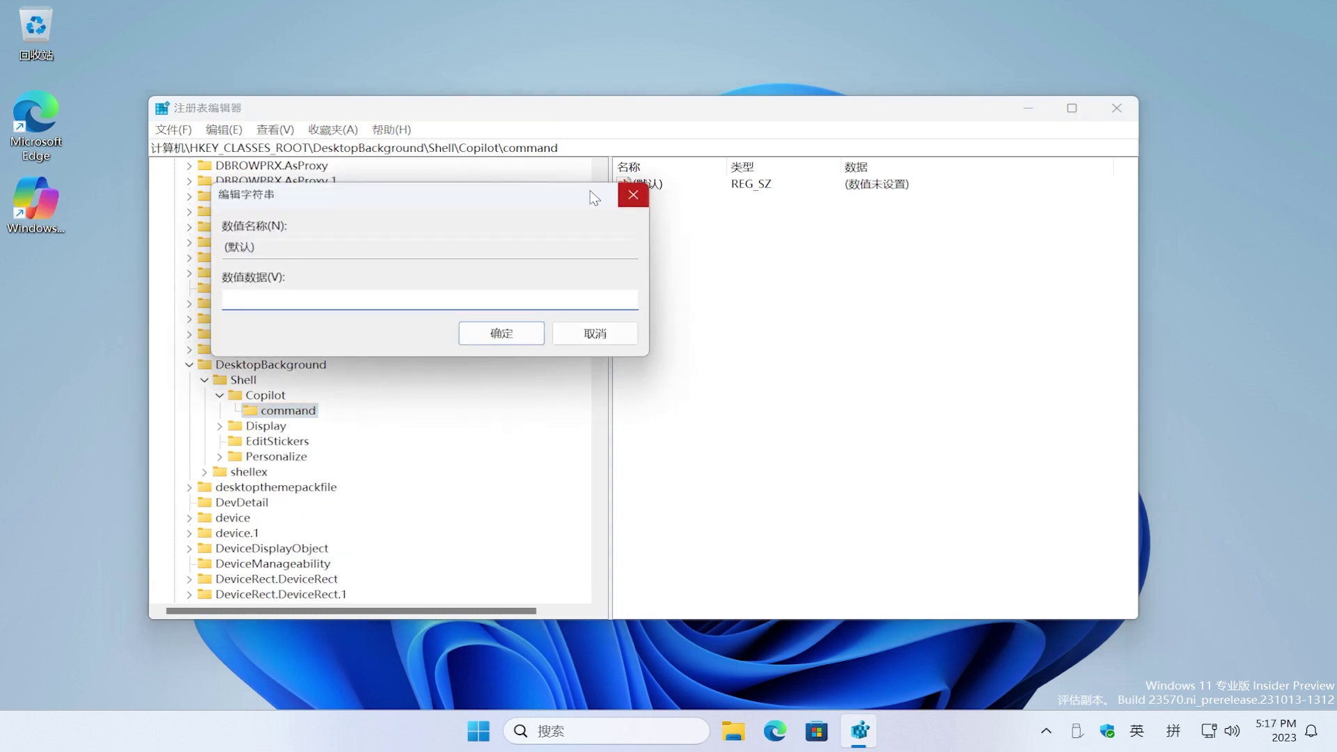
{"action": "left_click_drag", "start_coordinate": [564, 200], "coordinate": [663, 293]}
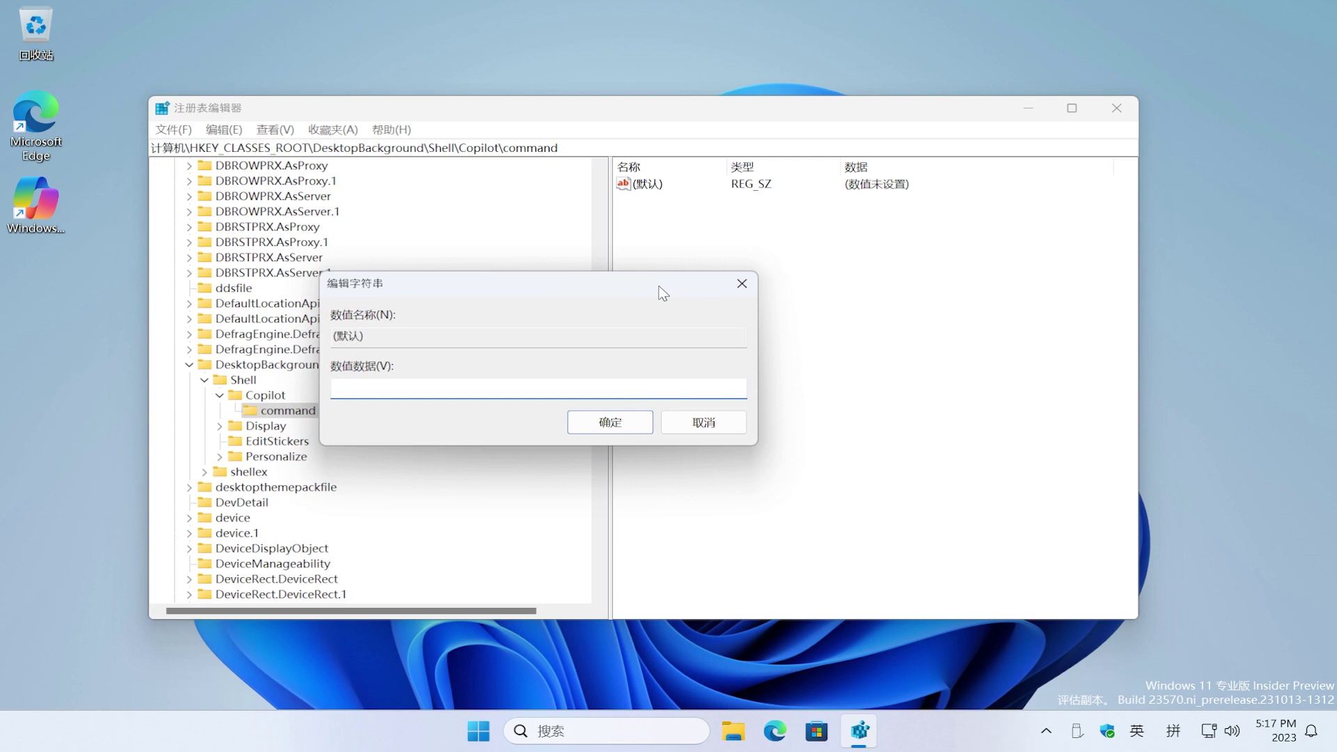
{"action": "right_click", "coordinate": [667, 394]}
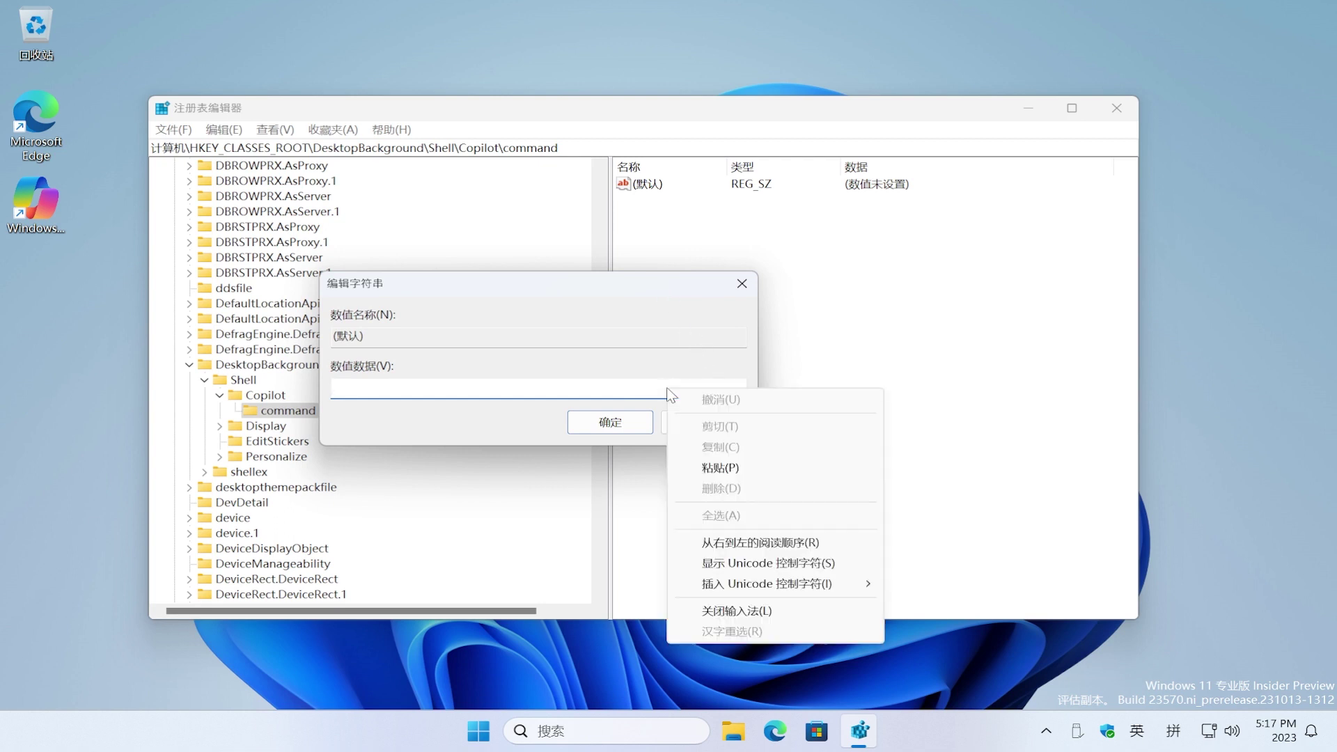
{"action": "left_click", "coordinate": [724, 469]}
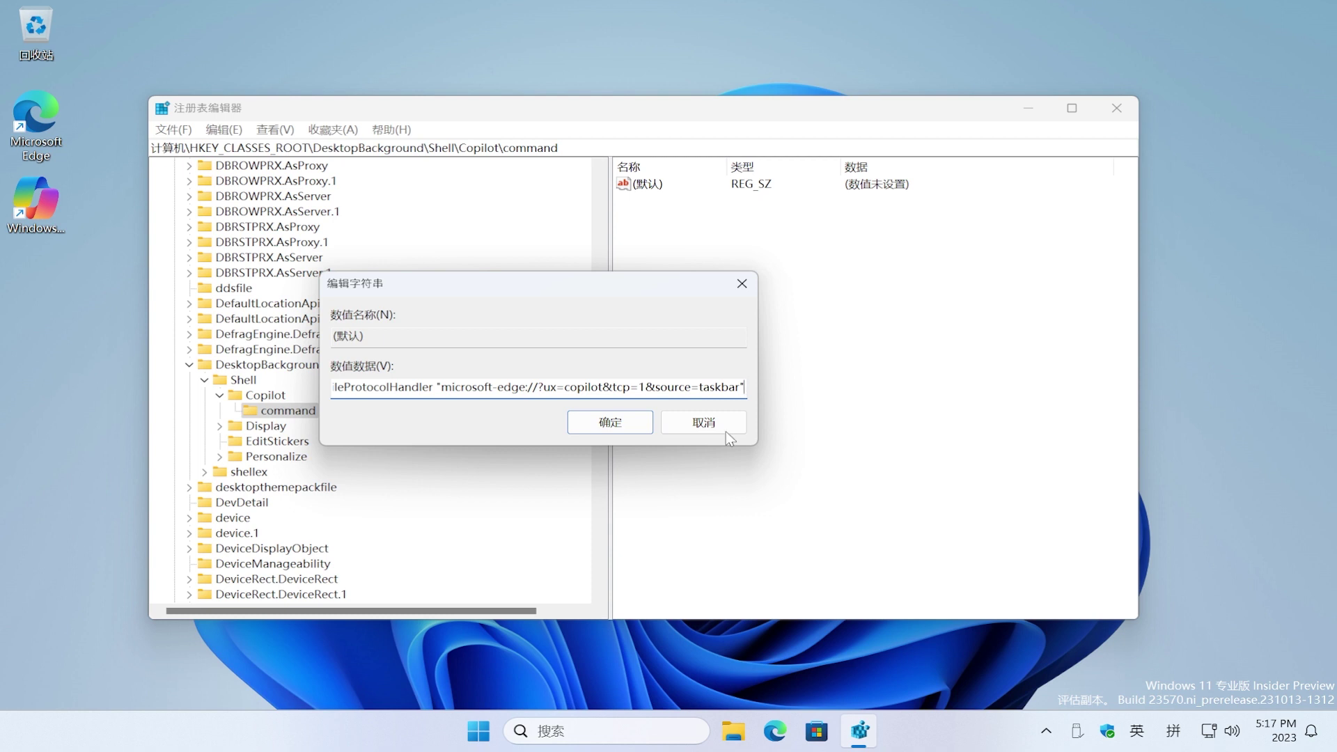
{"action": "left_click_drag", "start_coordinate": [745, 387], "coordinate": [309, 380]}
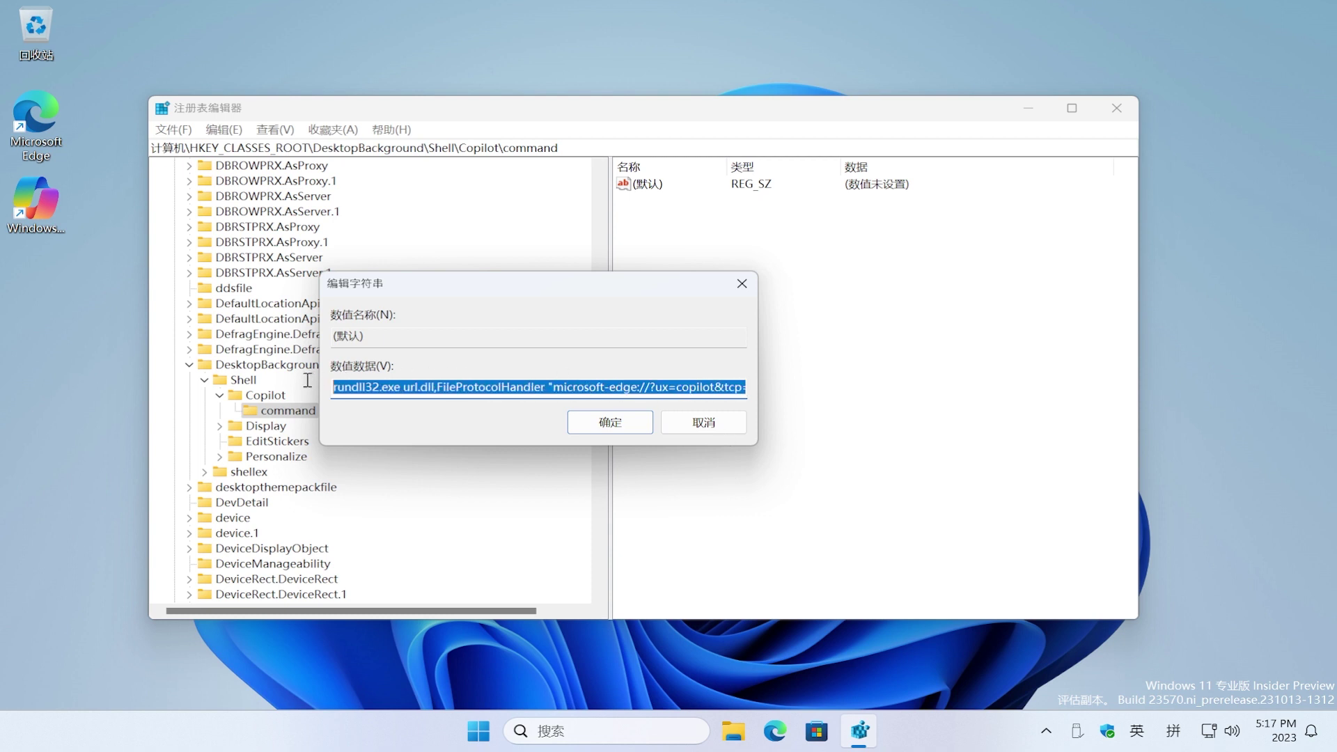
{"action": "left_click", "coordinate": [731, 387]}
{"action": "left_click", "coordinate": [621, 420]}
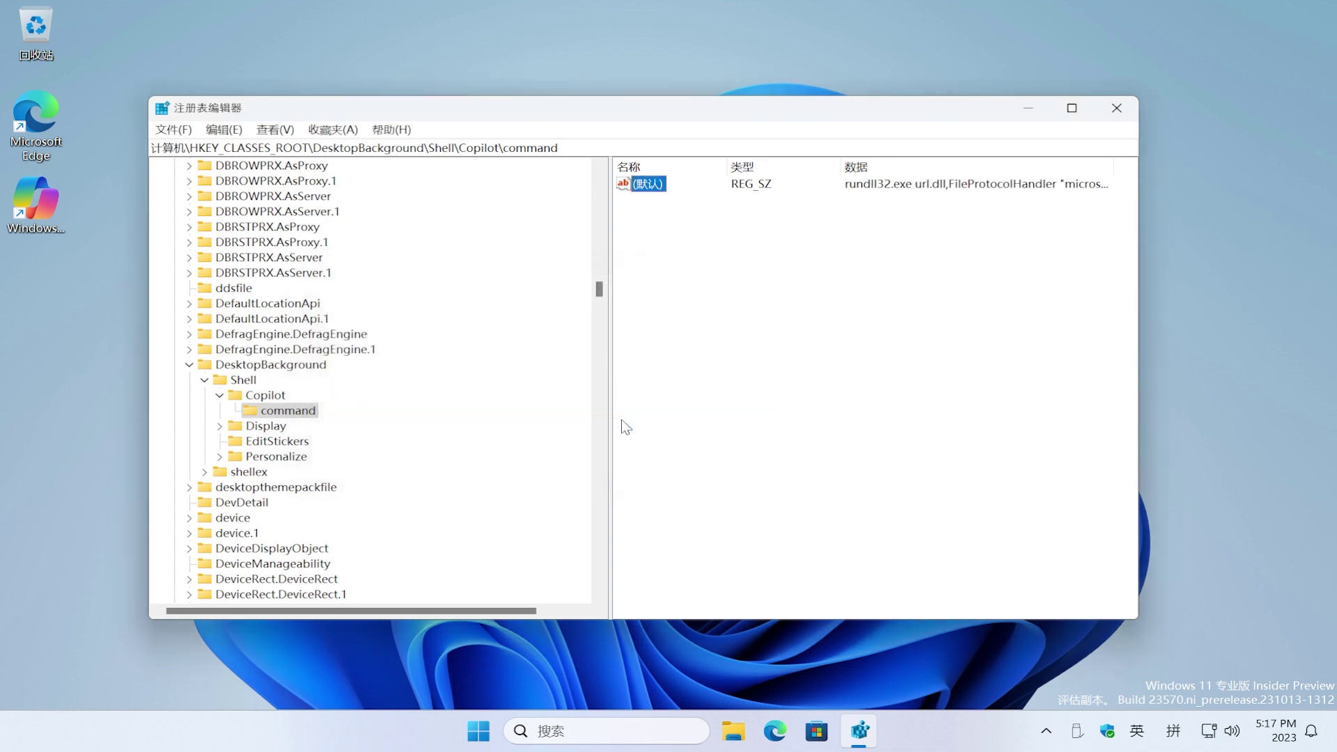
{"action": "left_click", "coordinate": [626, 427]}
- Close the Registry Editor and launch Copilot through the desktop background's added Windows Copilot entry
{"action": "left_click", "coordinate": [1116, 108]}
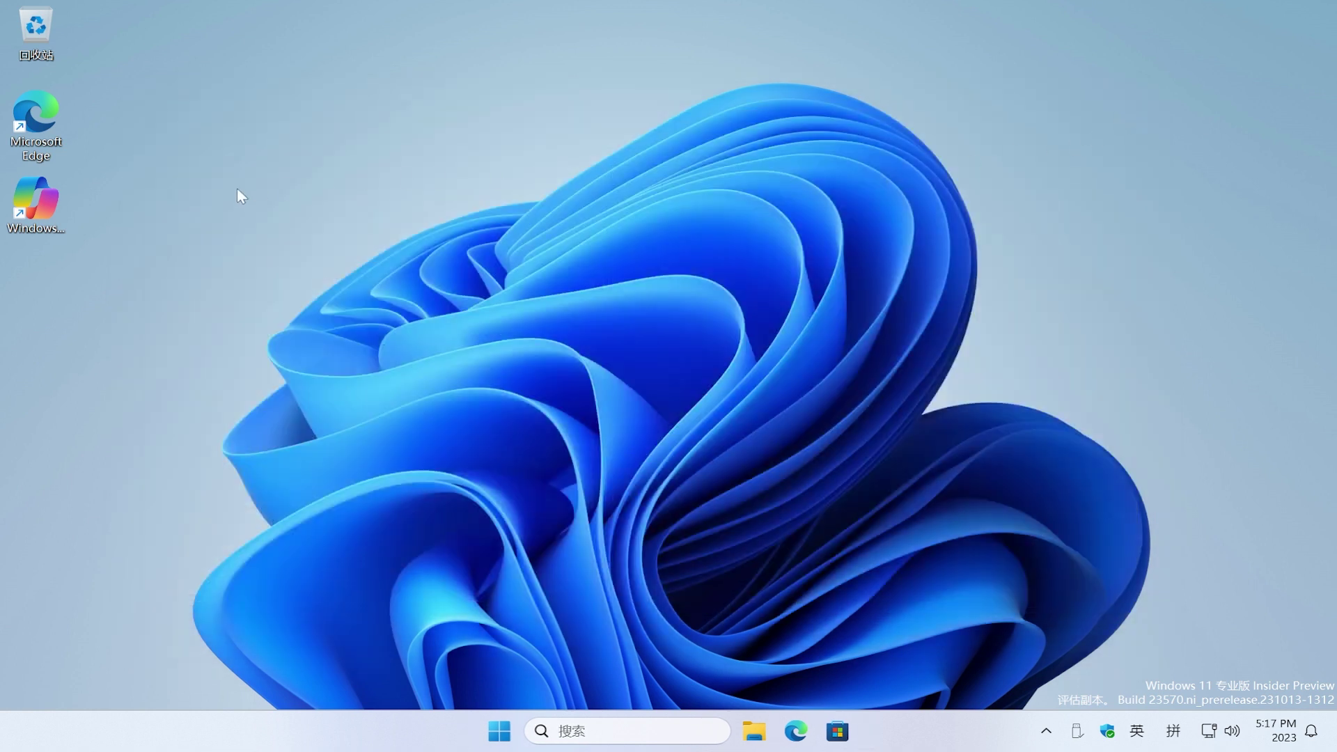
{"action": "right_click", "coordinate": [267, 232]}
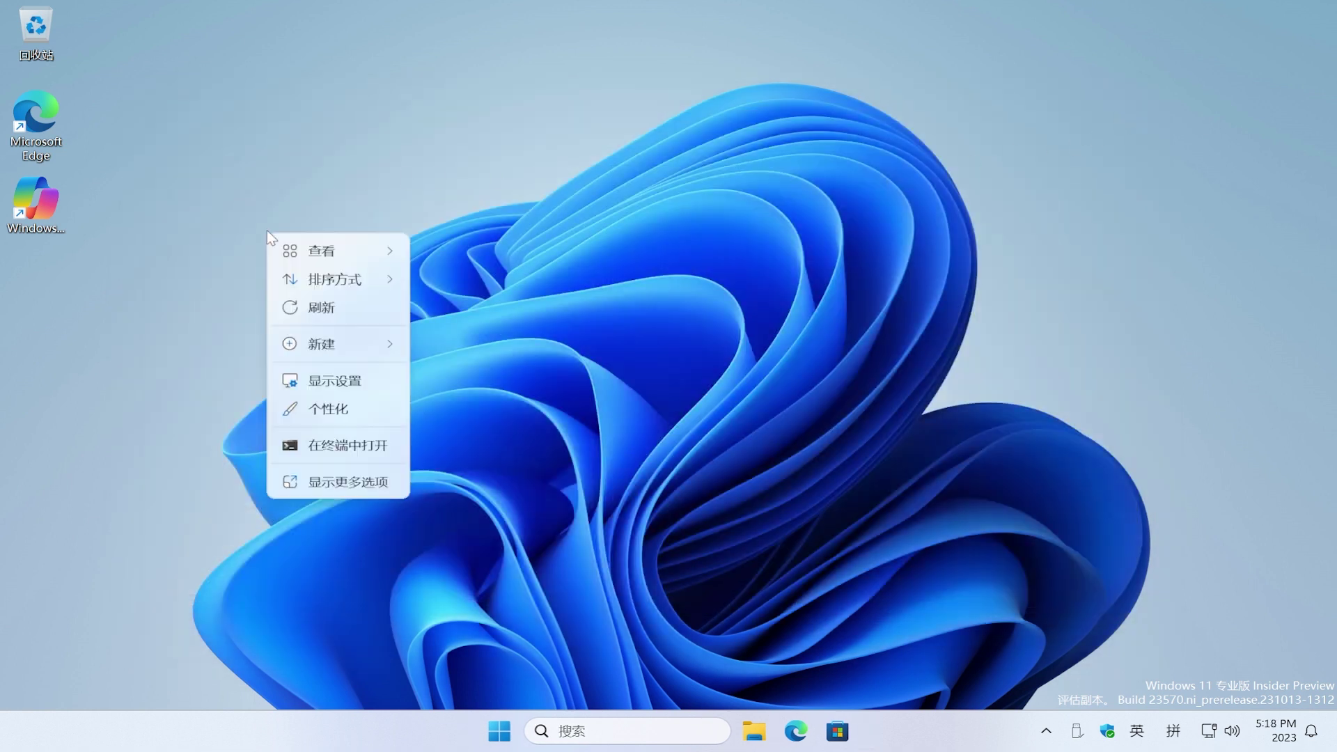
{"action": "left_click", "coordinate": [329, 479]}
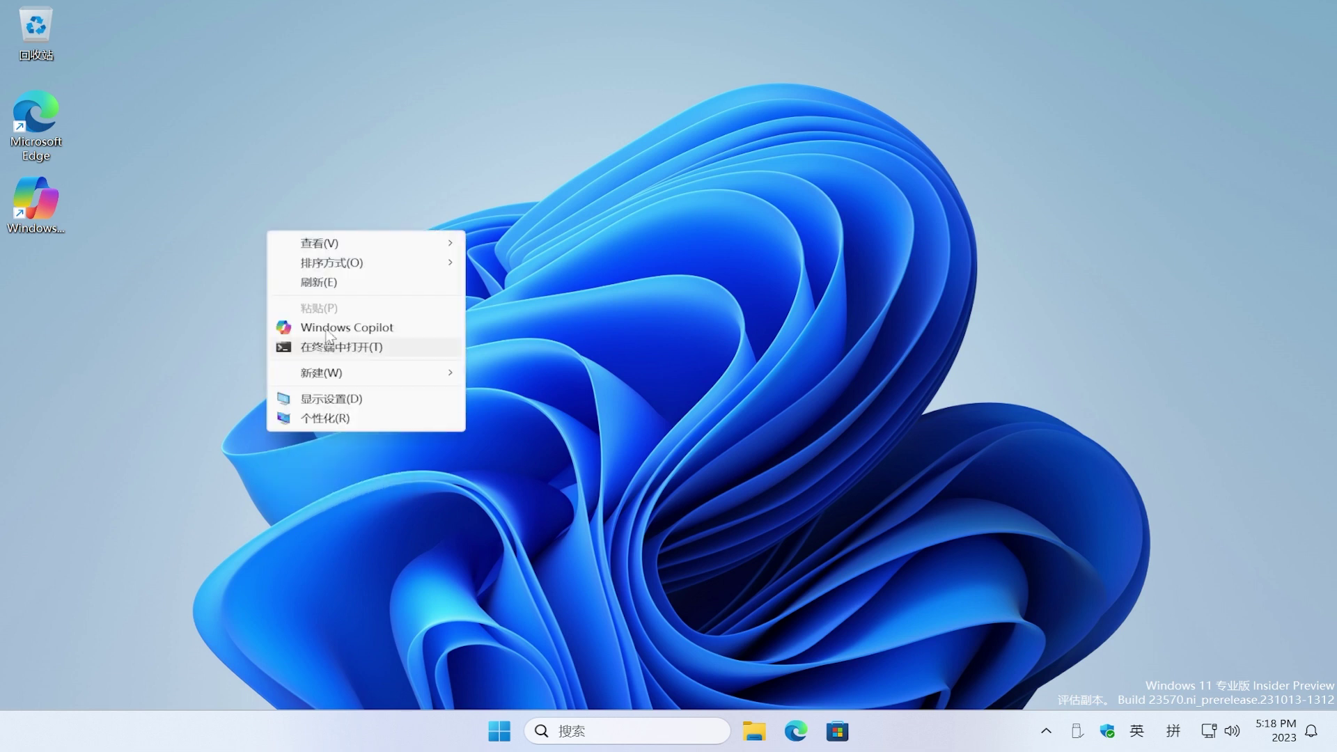
{"action": "left_click", "coordinate": [437, 327]}
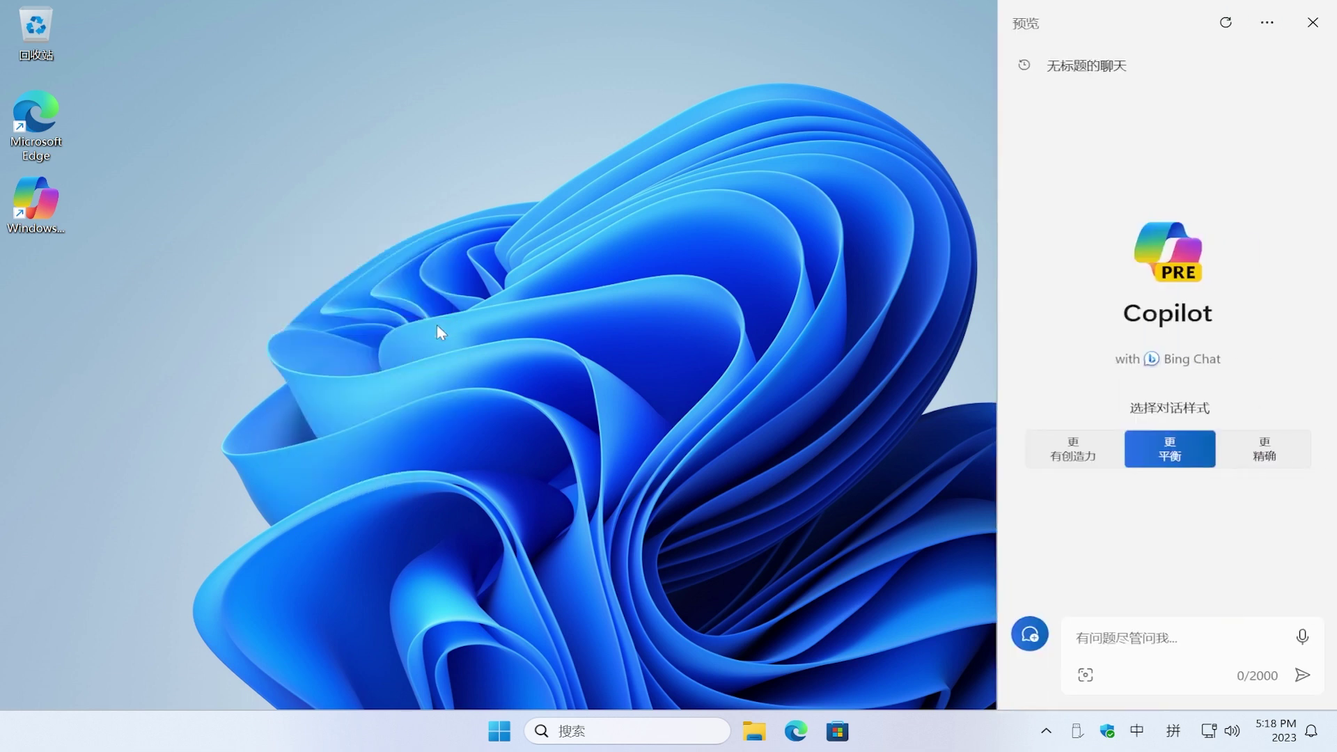